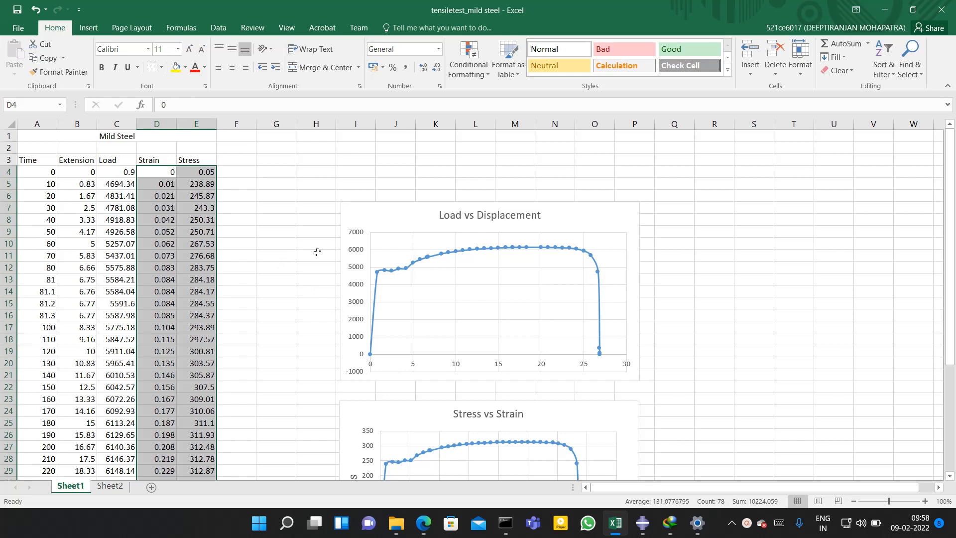
Step: Review the mild steel tensile data and charts on Sheet1, and the data source reference on Sheet2
scroll(317, 252, down, 1)
scroll(318, 252, up, 1)
scroll(320, 251, down, 3)
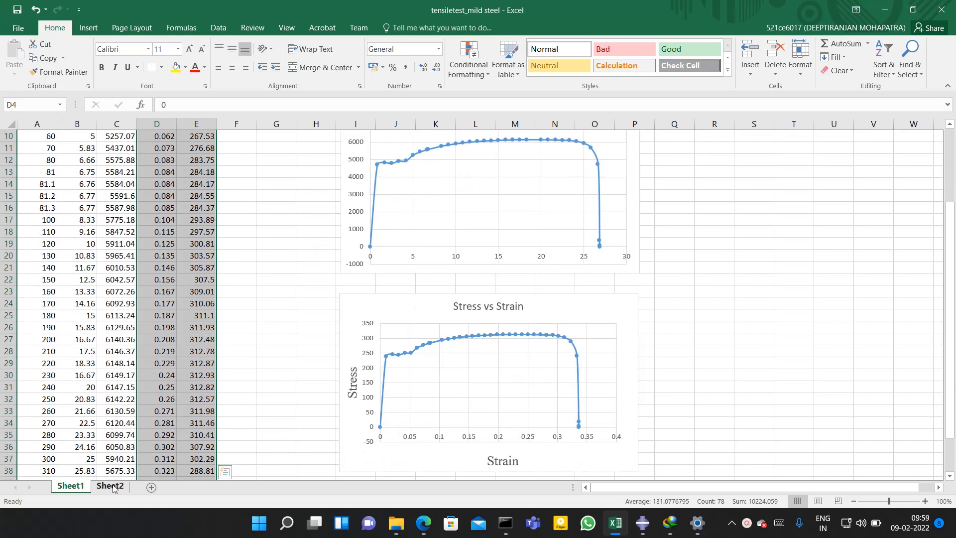
click(110, 486)
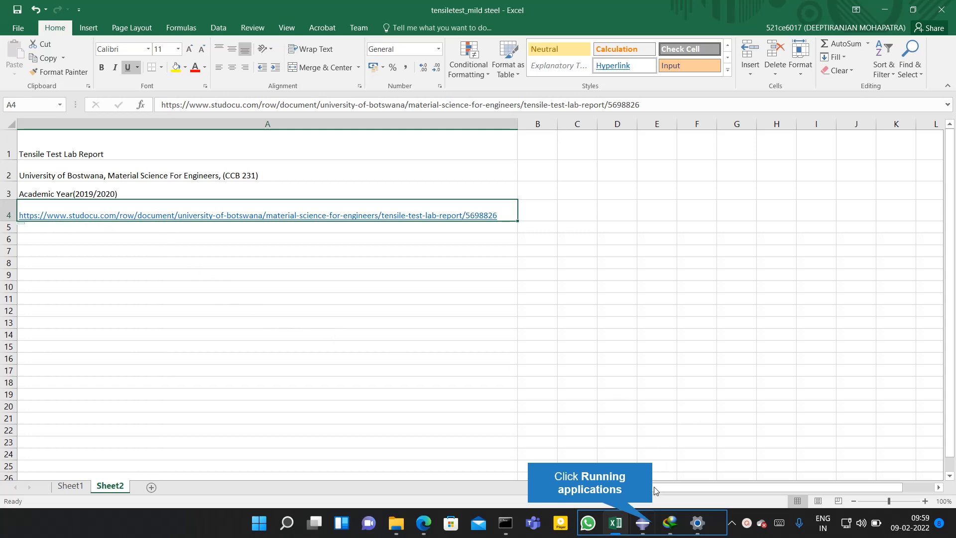
Step: Switch to Abaqus/CAE and create a calibration with the default name in Model-1
click(654, 525)
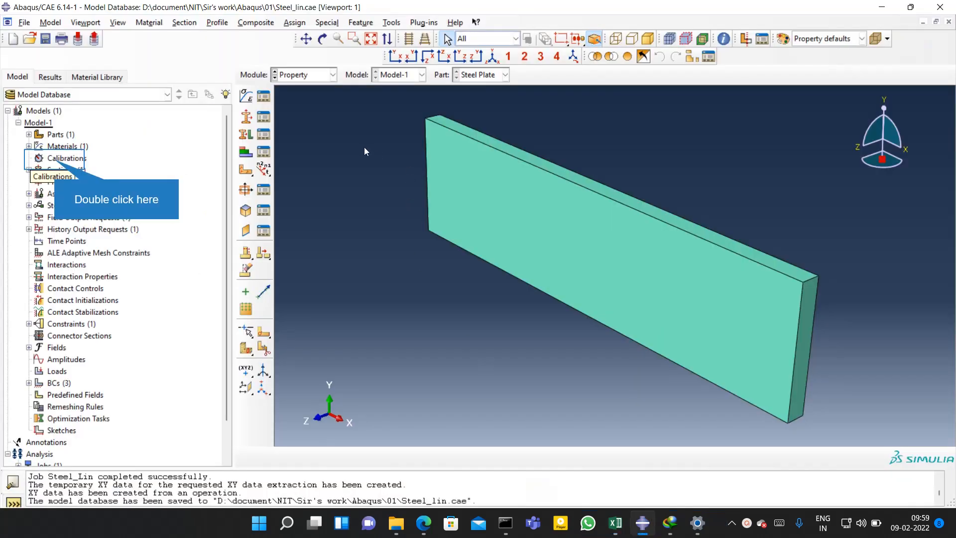
double_click(55, 159)
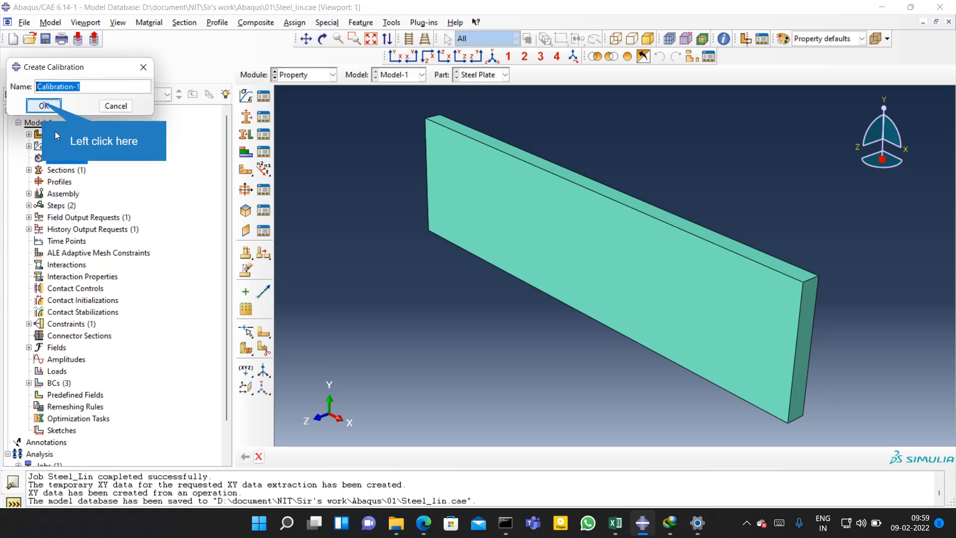
click(44, 105)
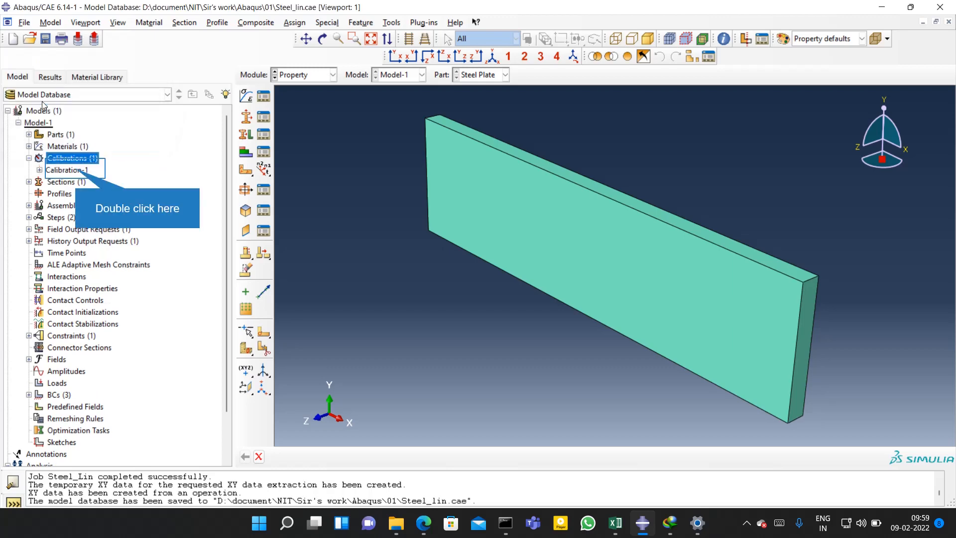
Step: Expand Calibration-1 in the model tree and start creating a new data set for it
double_click(78, 170)
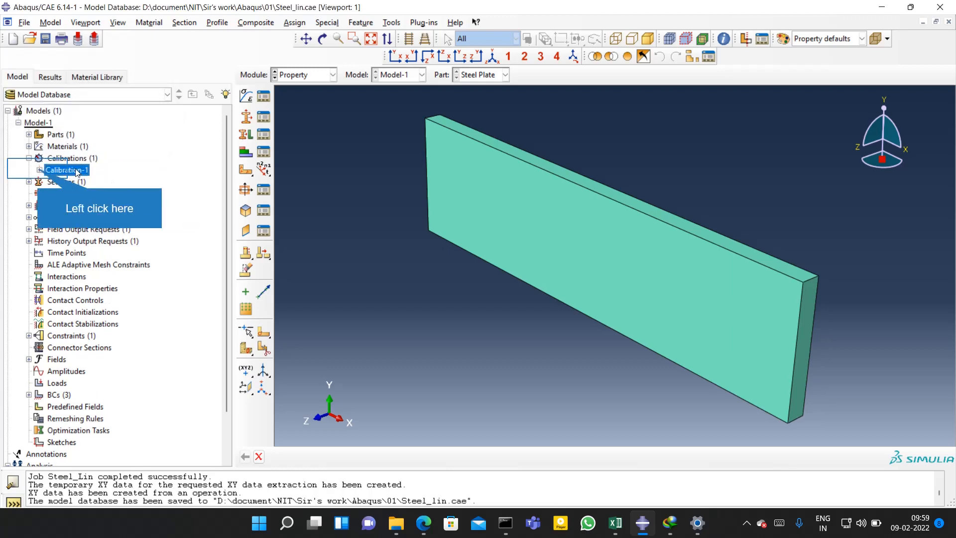
click(40, 170)
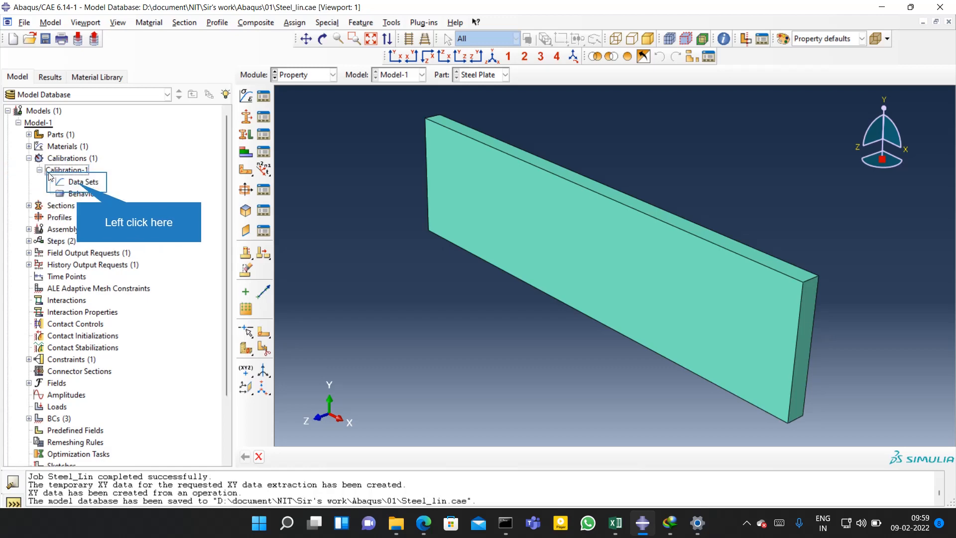
click(77, 183)
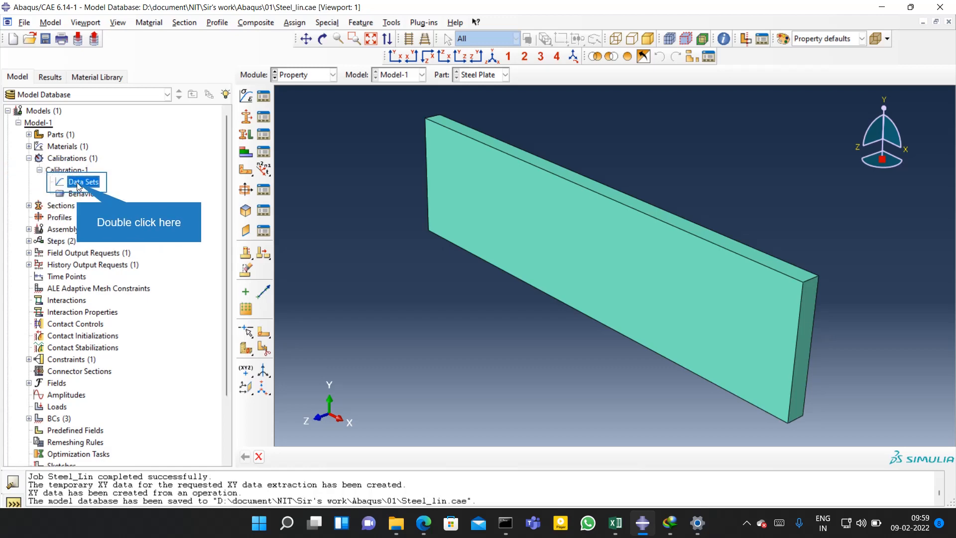
double_click(77, 182)
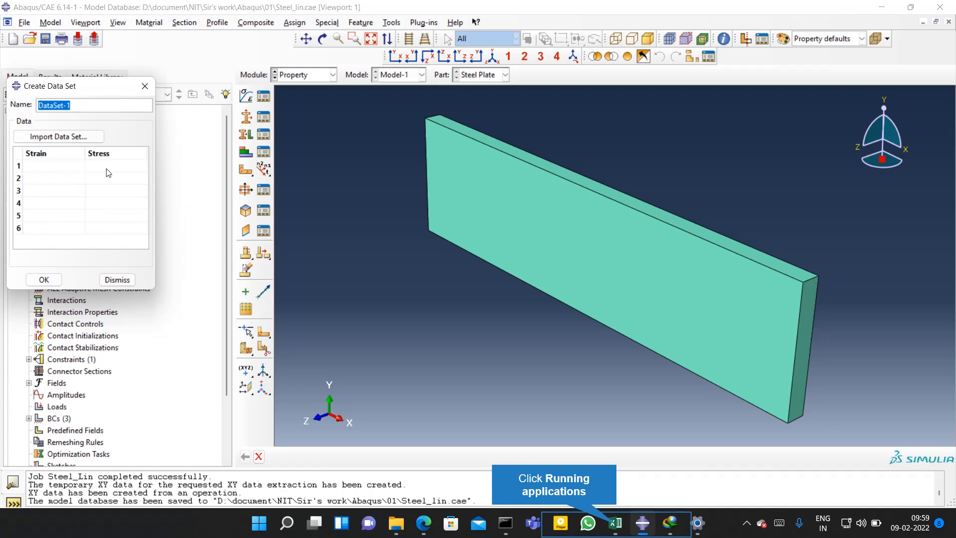
Step: Switch to Excel and copy the strain and stress values in D4:E42 of Sheet1
click(616, 524)
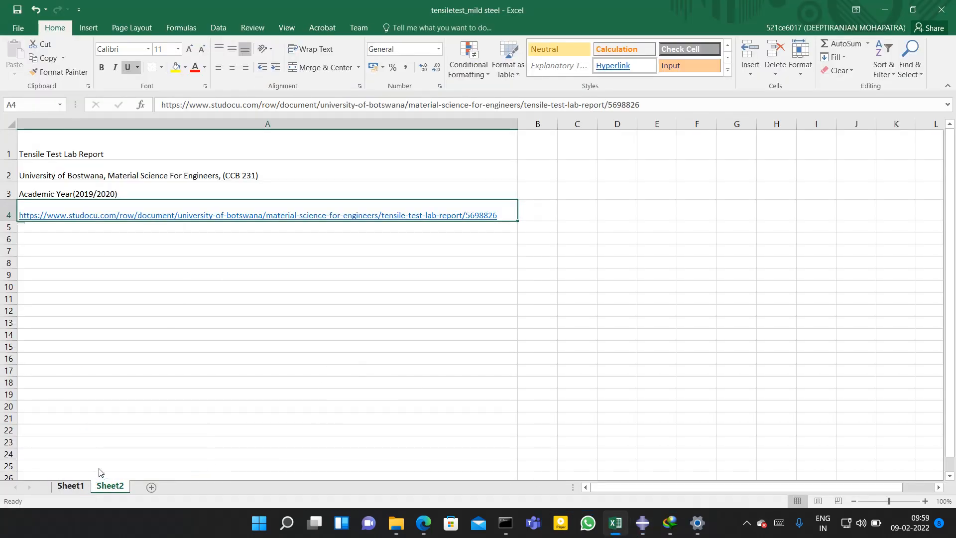
click(156, 176)
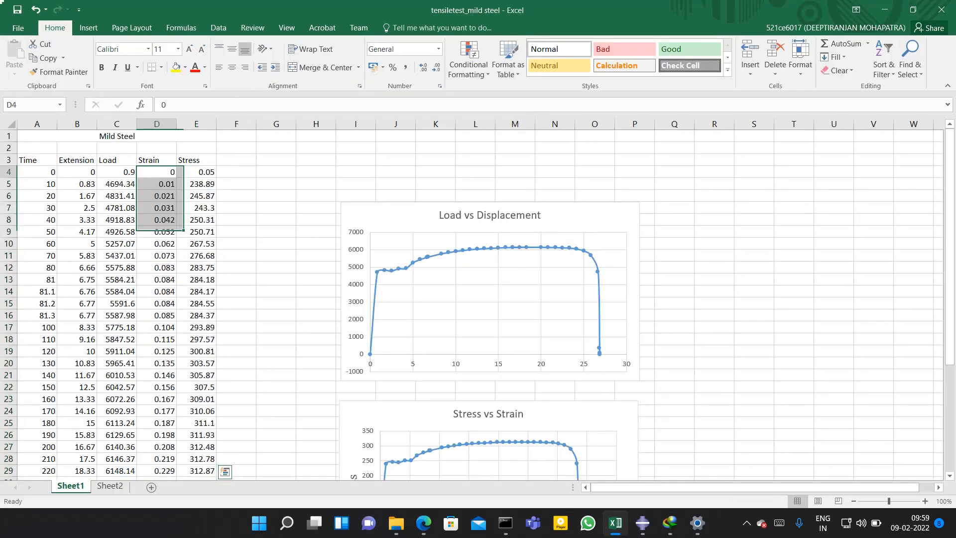
scroll(245, 242, down, 6)
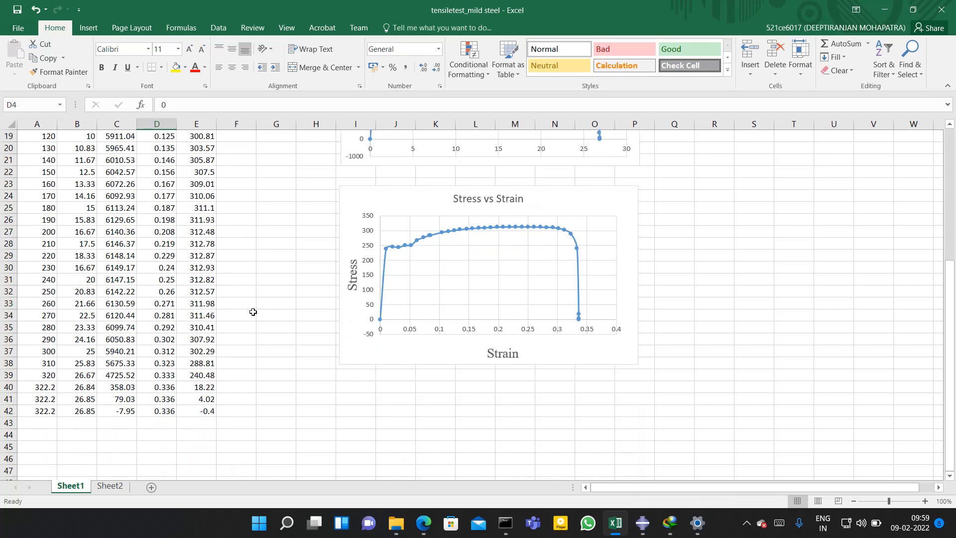
shift+click(208, 411)
key(ctrl+c)
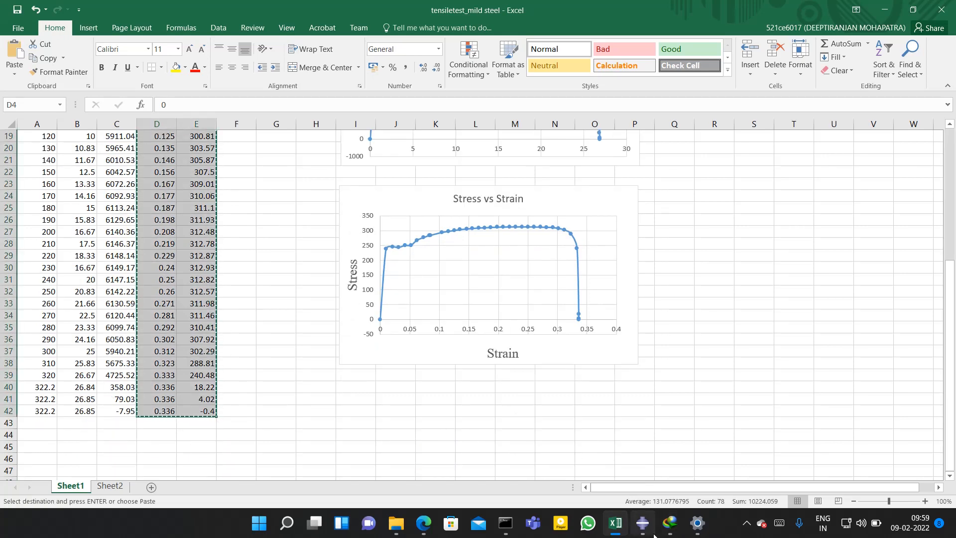
Step: Return to Abaqus/CAE, paste the copied strain and stress values into the new data set, and create it as DataSet-1
click(642, 523)
click(54, 166)
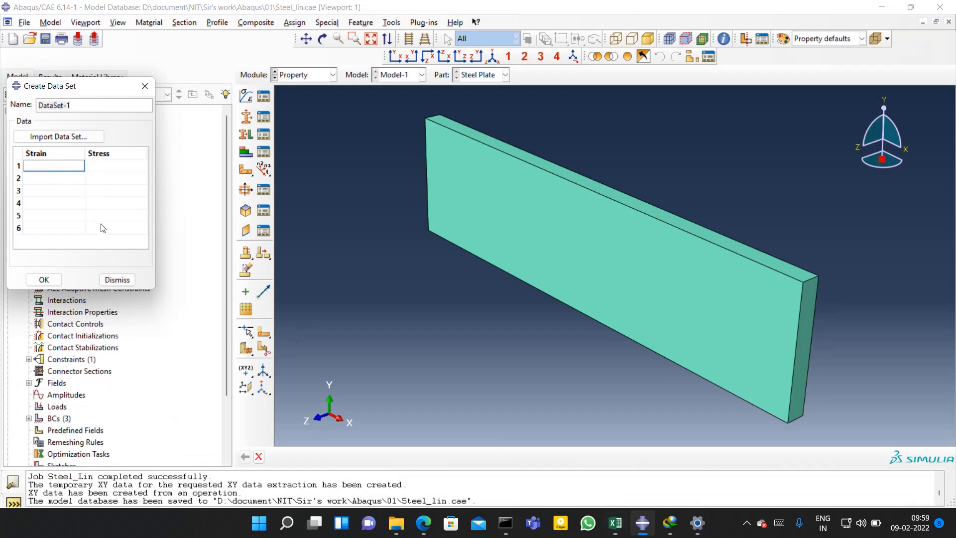
key(ctrl+v)
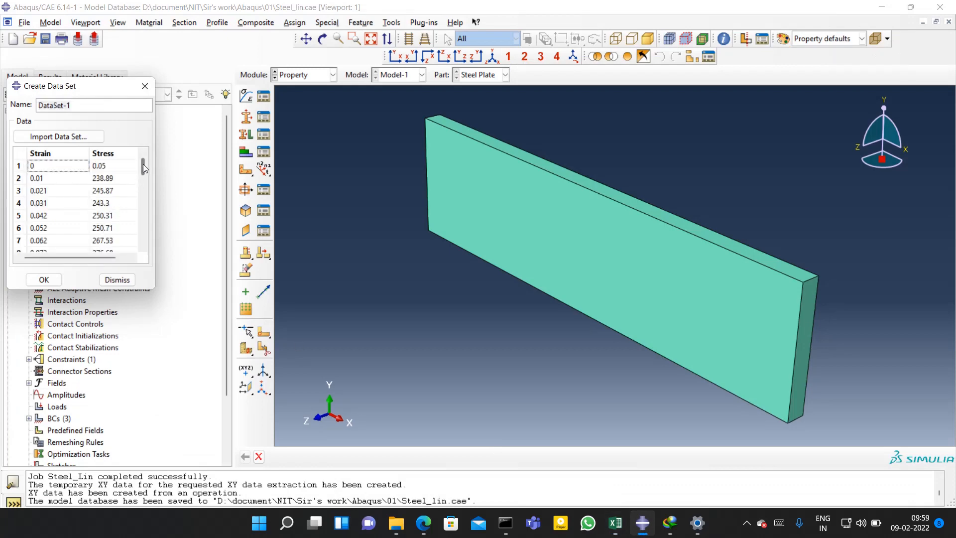
drag(142, 164, 145, 210)
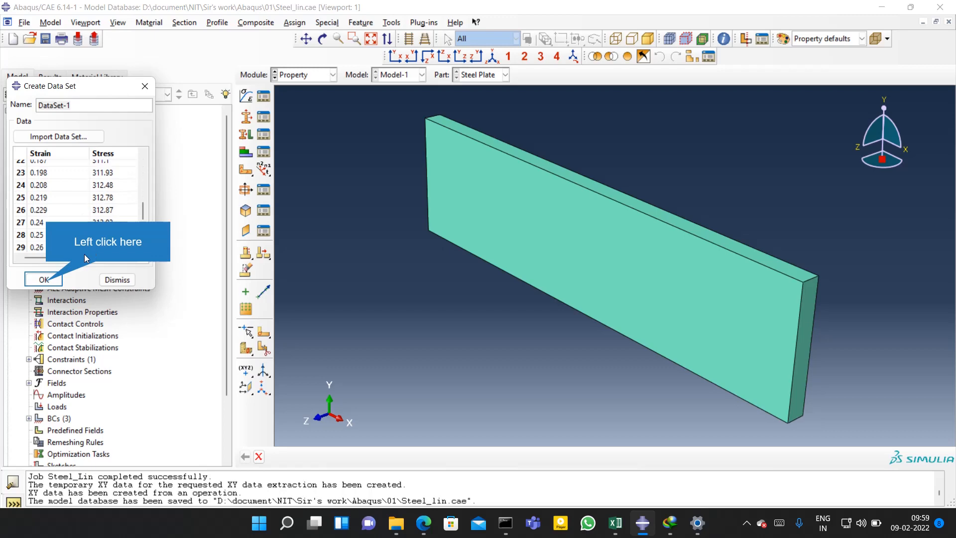
click(44, 280)
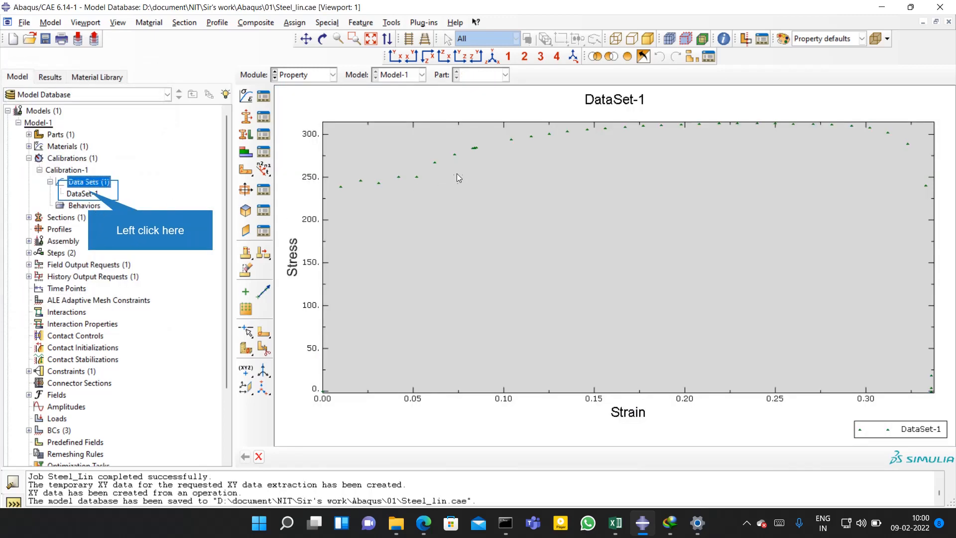
Step: Convert DataSet-1 from nominal to true form, saving the result as a copy named True_Streestrain-1-Copy
click(91, 194)
right_click(91, 195)
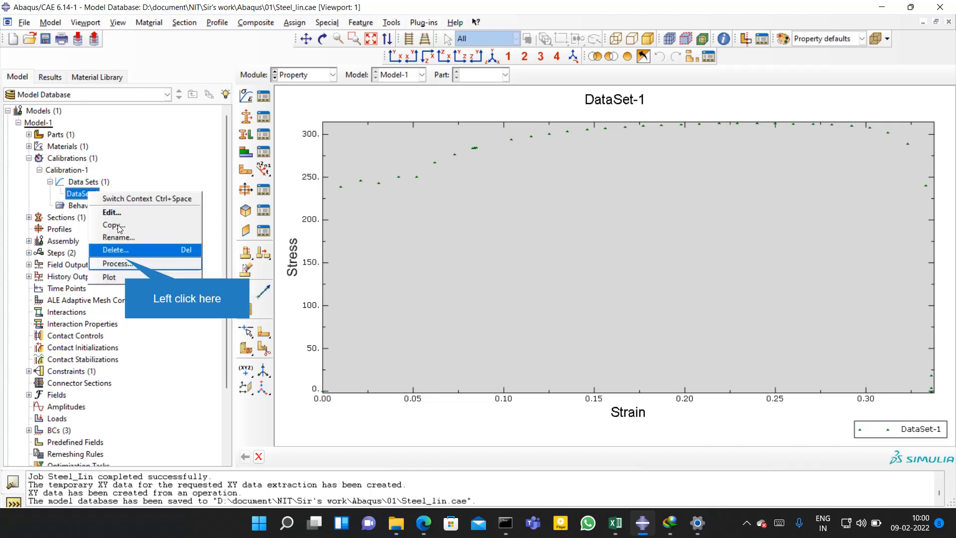
click(125, 261)
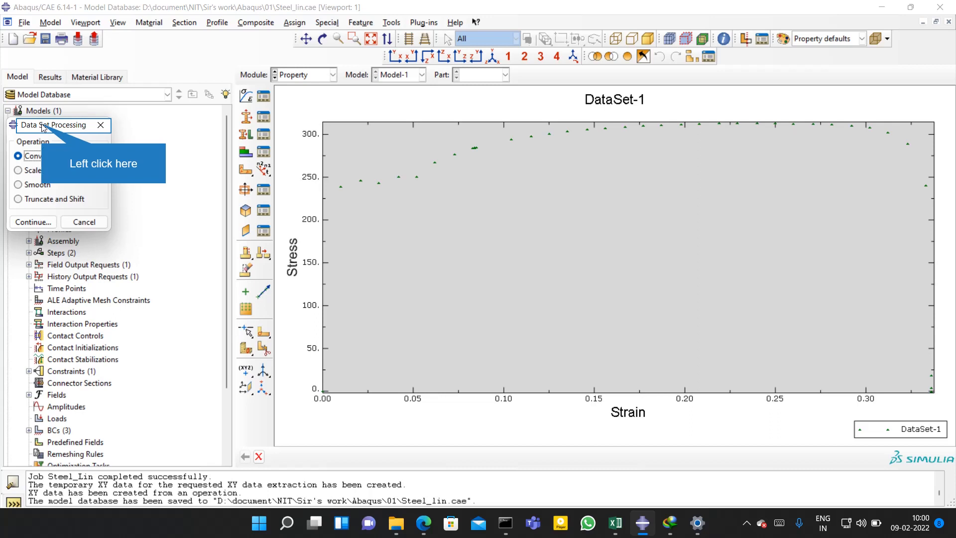
drag(43, 125, 145, 122)
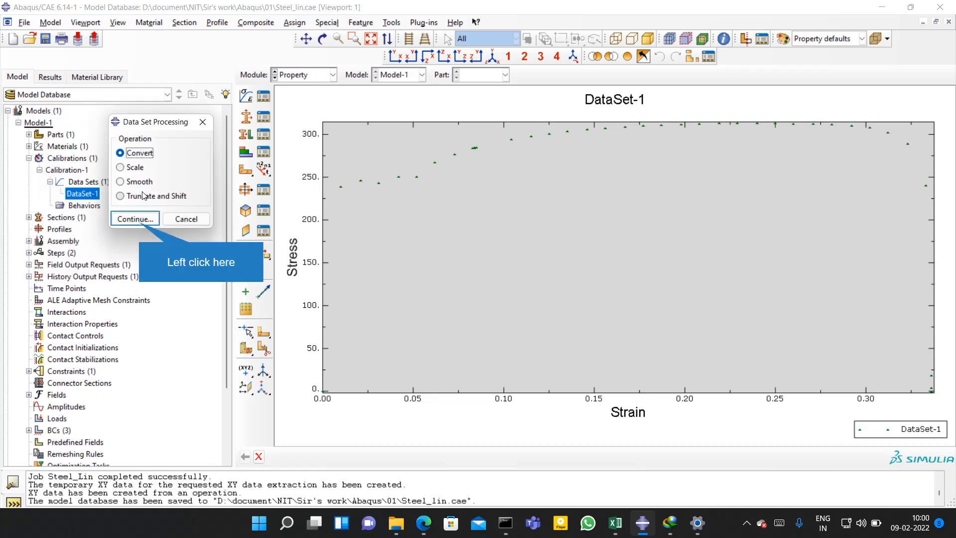
click(139, 221)
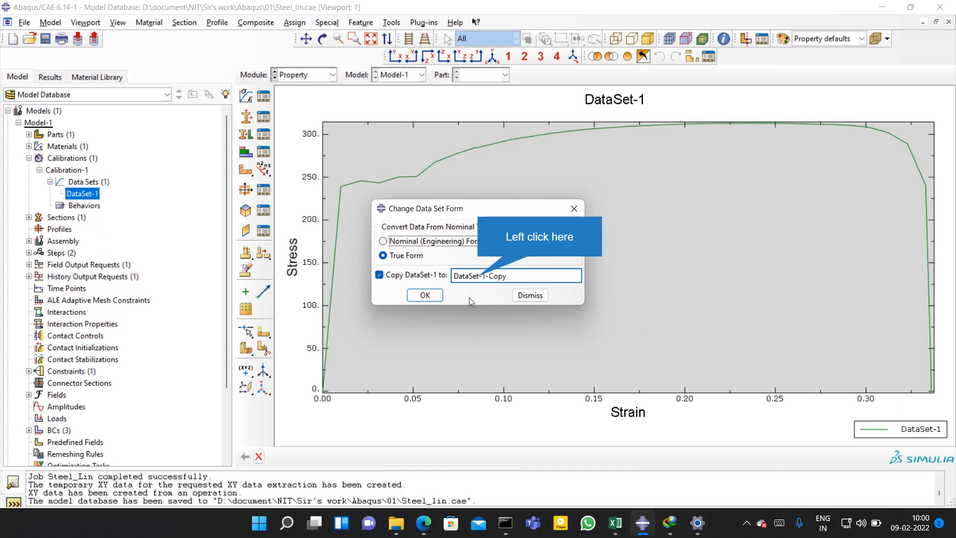
click(479, 277)
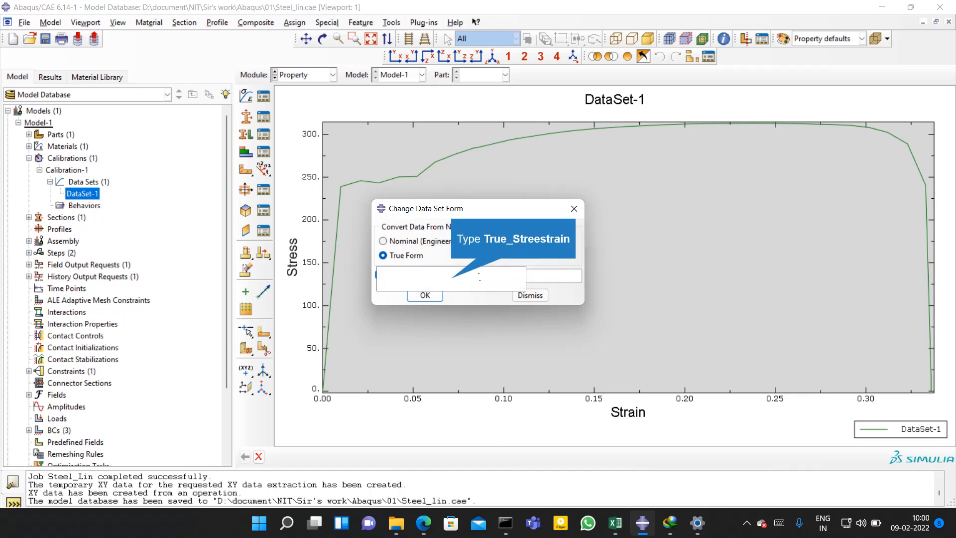
text(True_S)
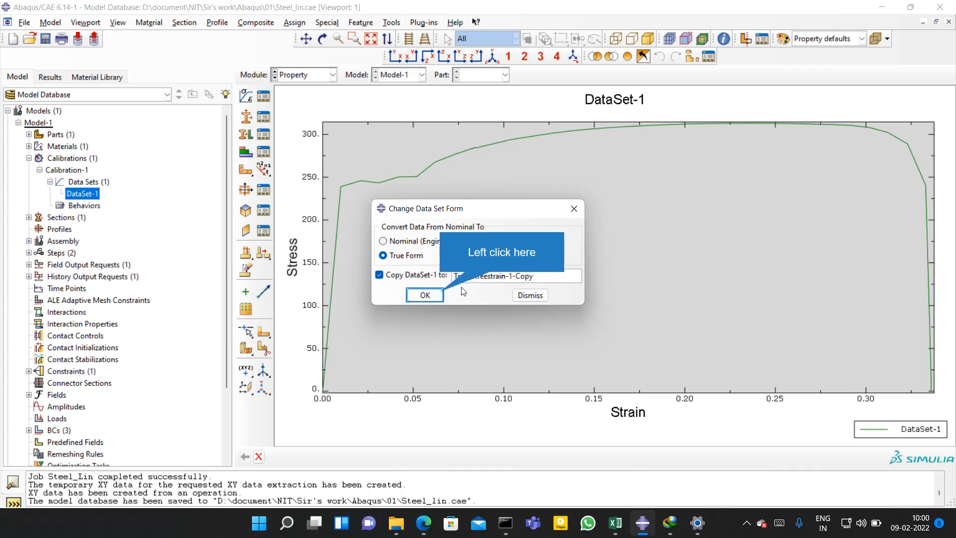
click(440, 295)
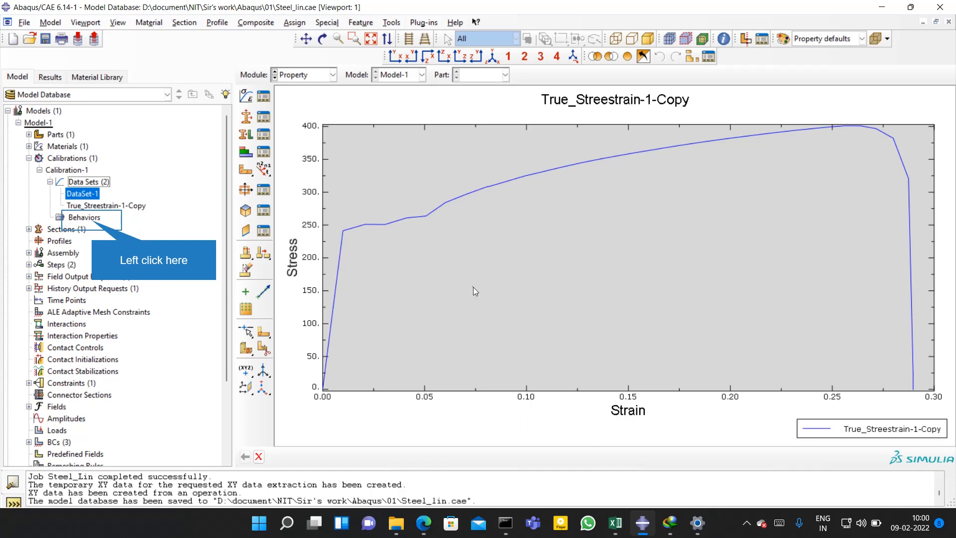
Step: Create an Elastic Plastic Isotropic behavior with the default name under Calibration-1
click(92, 221)
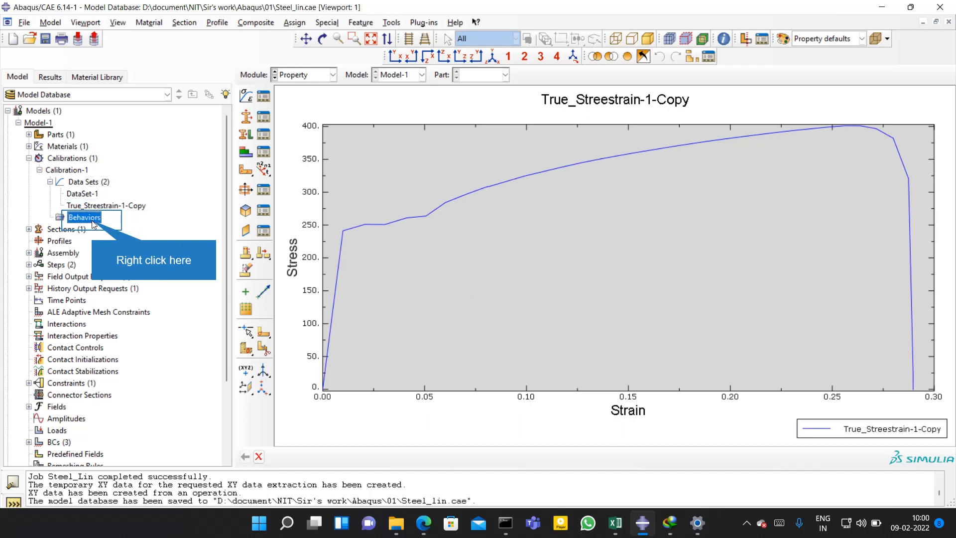
right_click(91, 220)
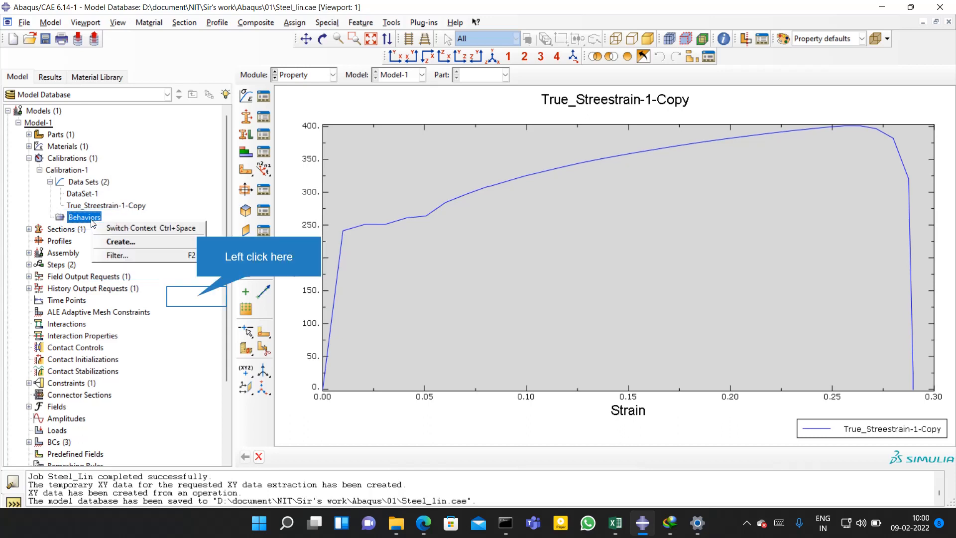
click(196, 297)
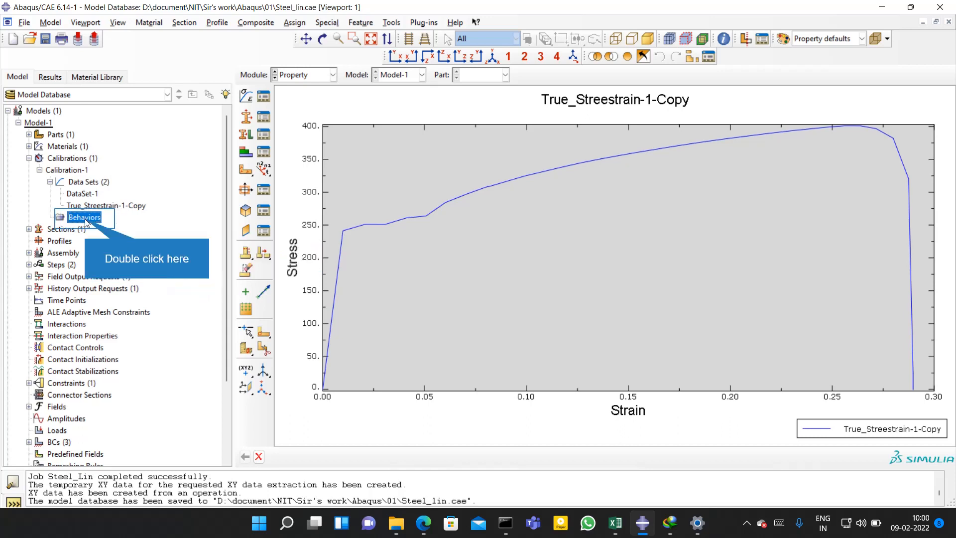
double_click(88, 219)
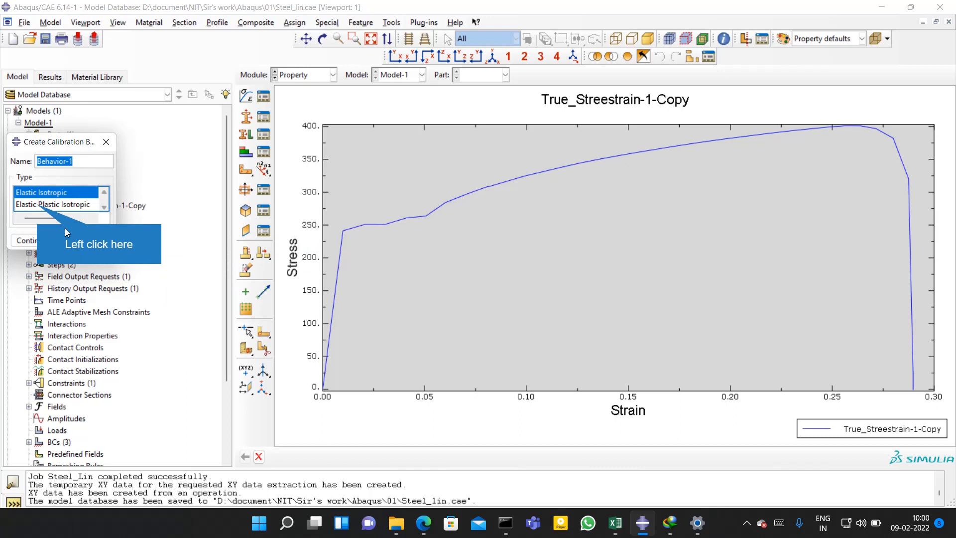
click(42, 205)
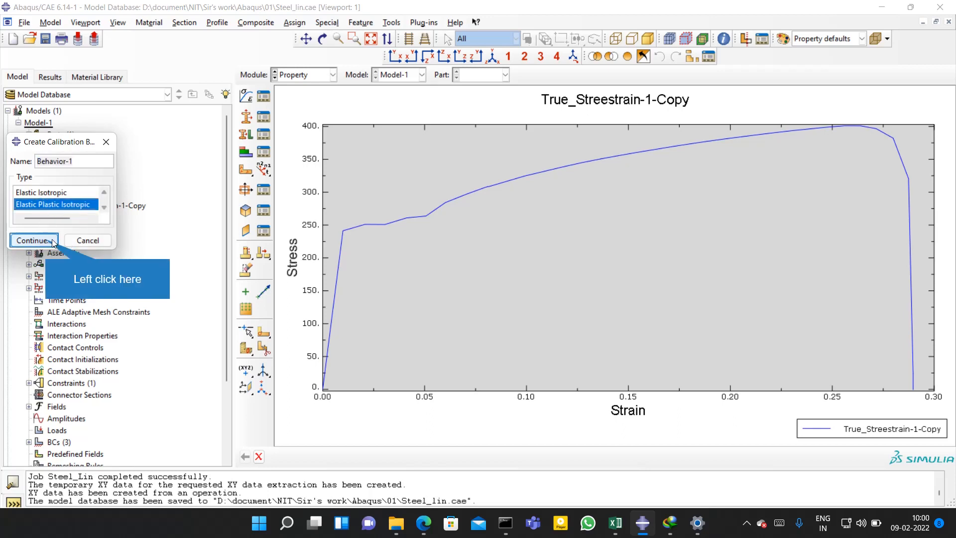
click(33, 241)
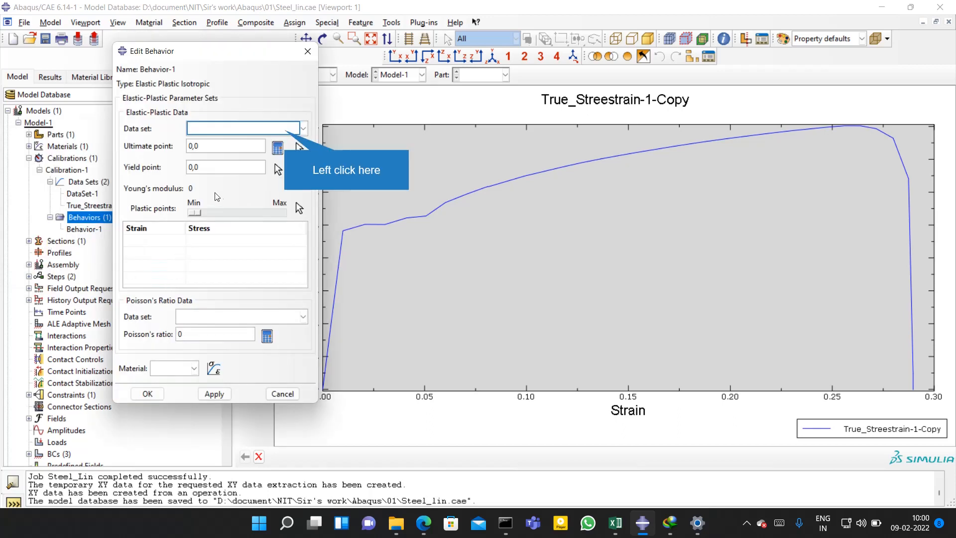
Step: Assign True_Streestrain-1-Copy as the behavior's elastic-plastic data set and pick the ultimate point at the curve's peak, about 0.263 strain
click(284, 129)
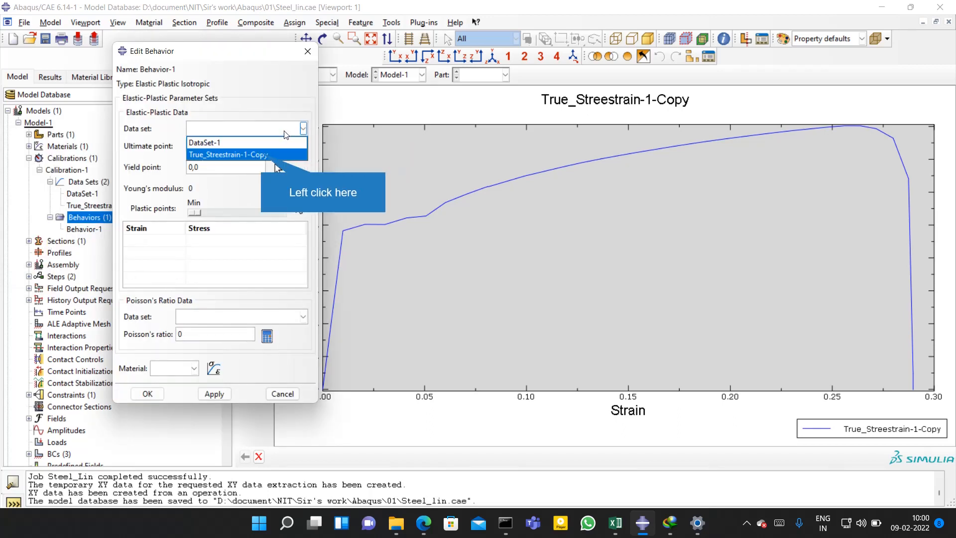
click(261, 155)
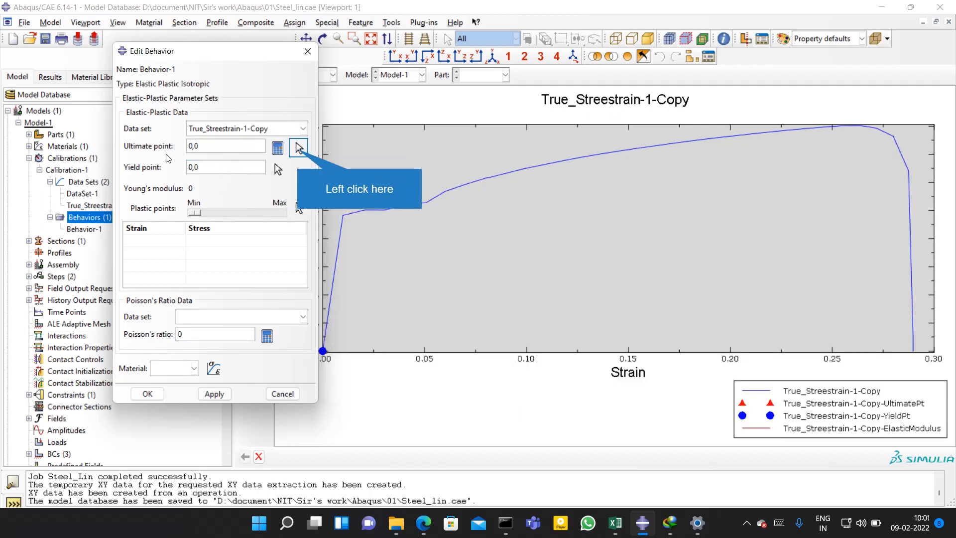
click(298, 149)
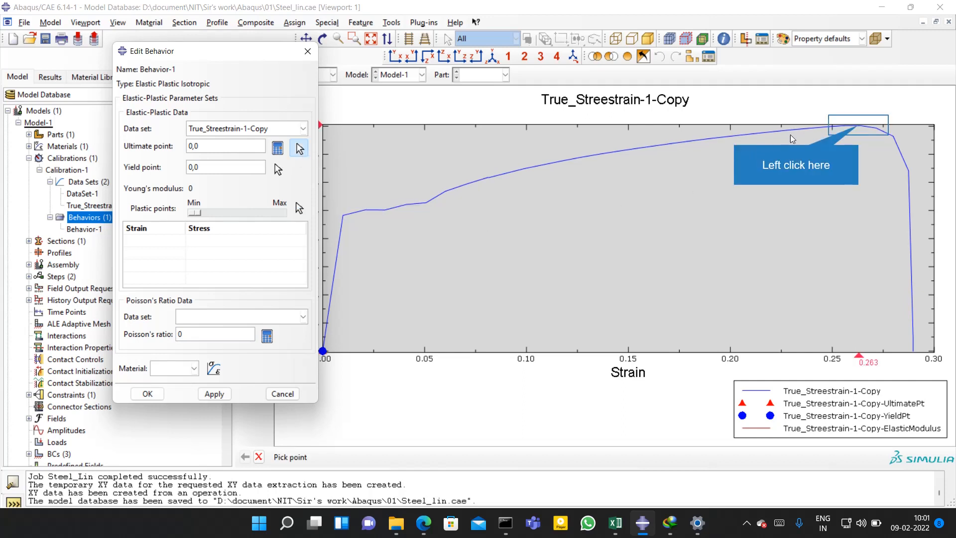
click(857, 125)
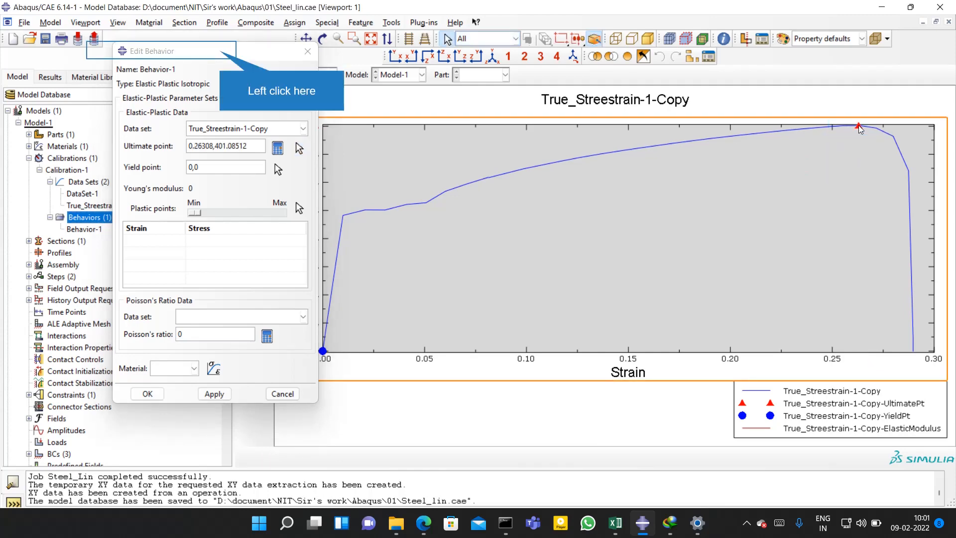
drag(222, 56, 152, 50)
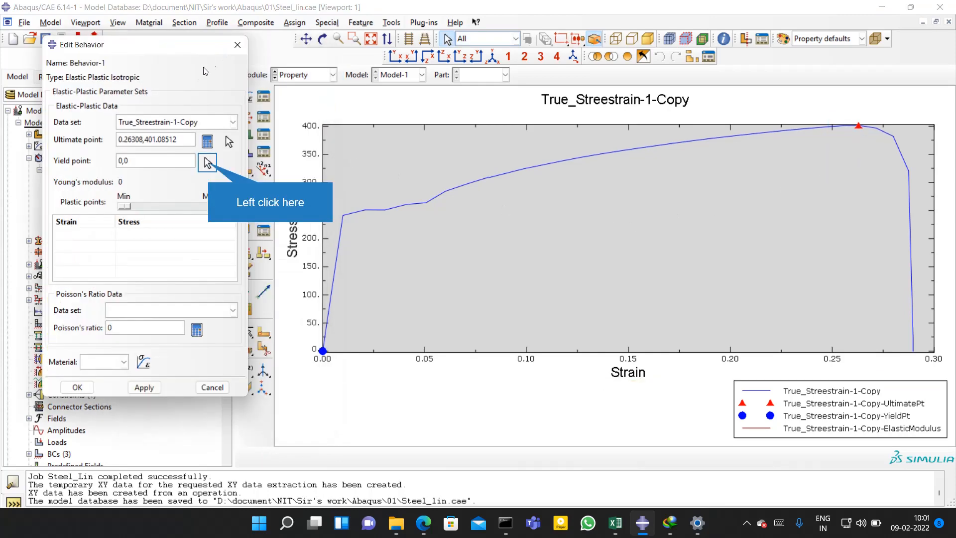
Step: Pick the yield point at the end of the curve's initial linear portion, at about 0.0096 strain and 240.8 stress
click(208, 162)
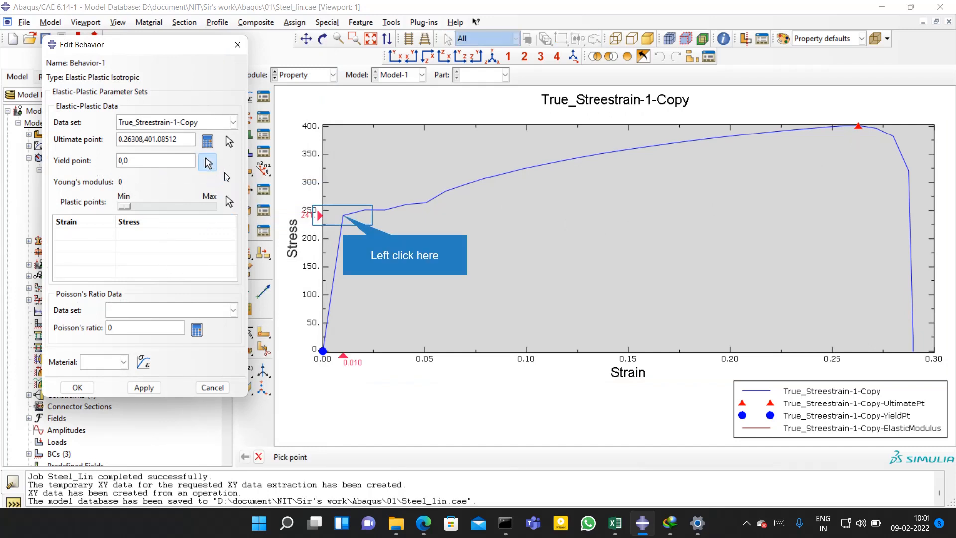
click(344, 218)
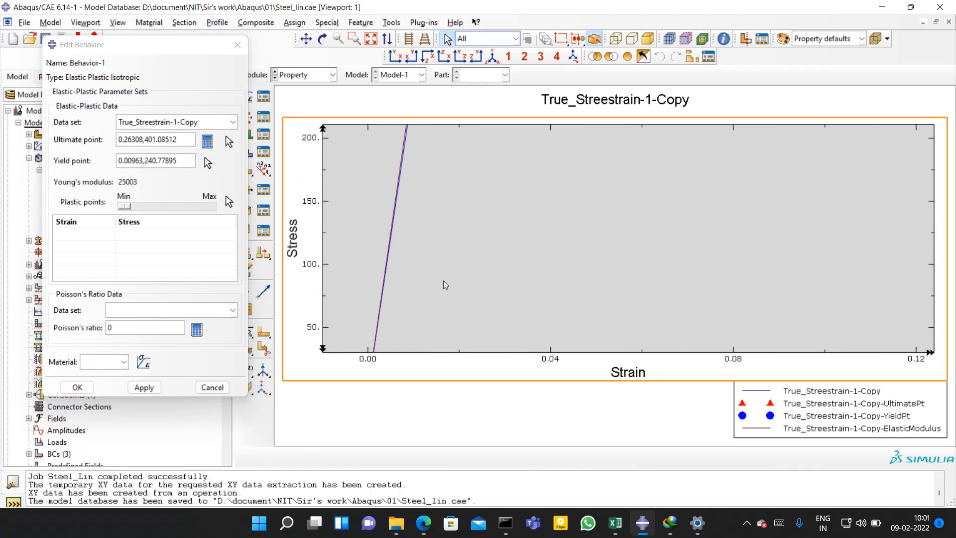
scroll(450, 221, up, 1)
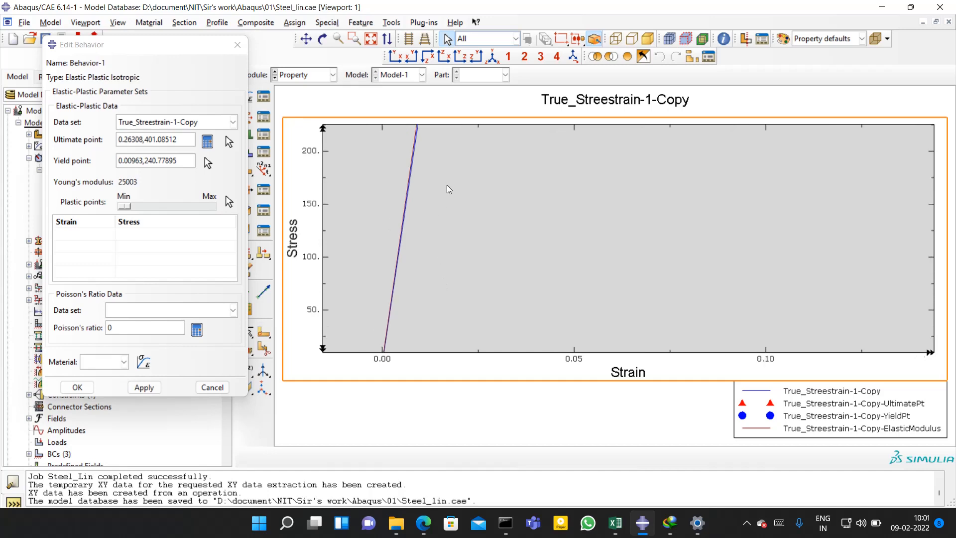
scroll(446, 187, up, 2)
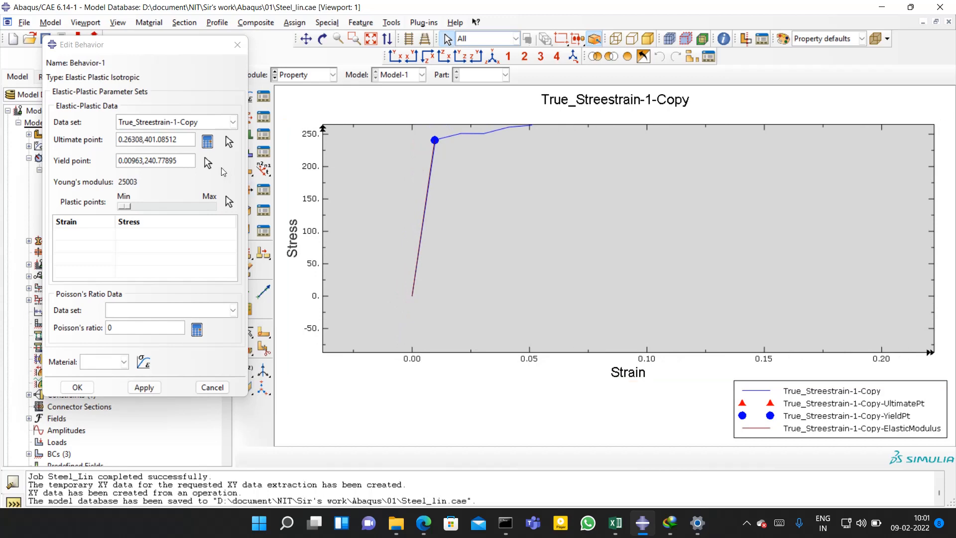
click(208, 160)
click(432, 141)
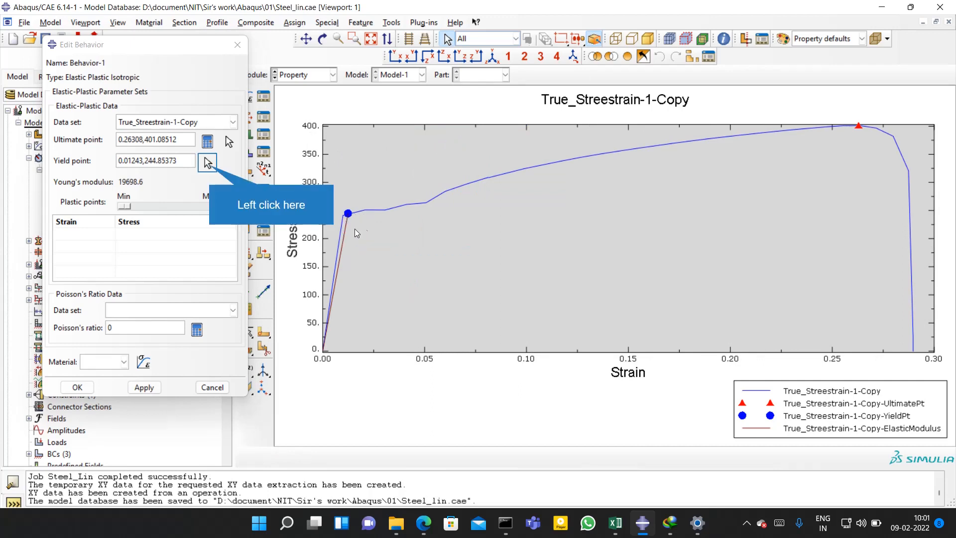
click(208, 162)
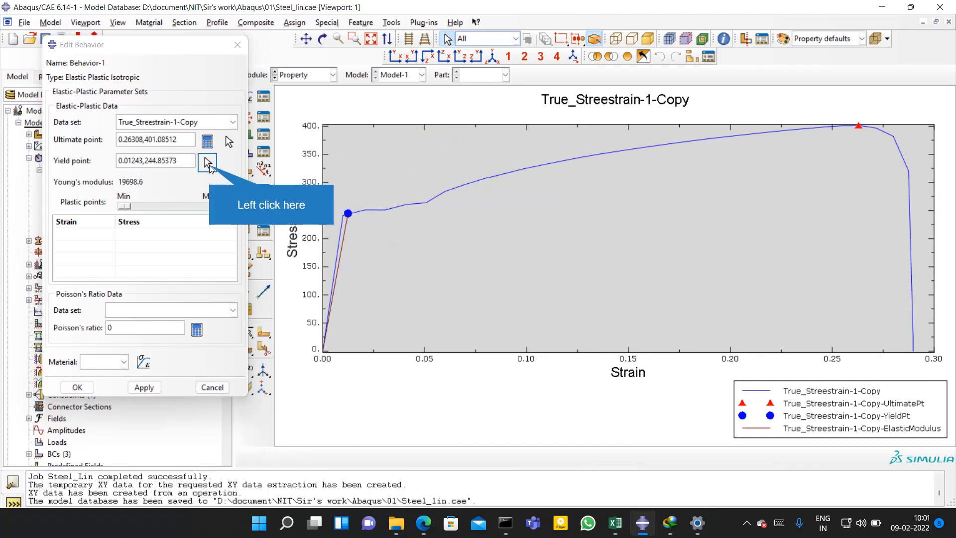
click(344, 217)
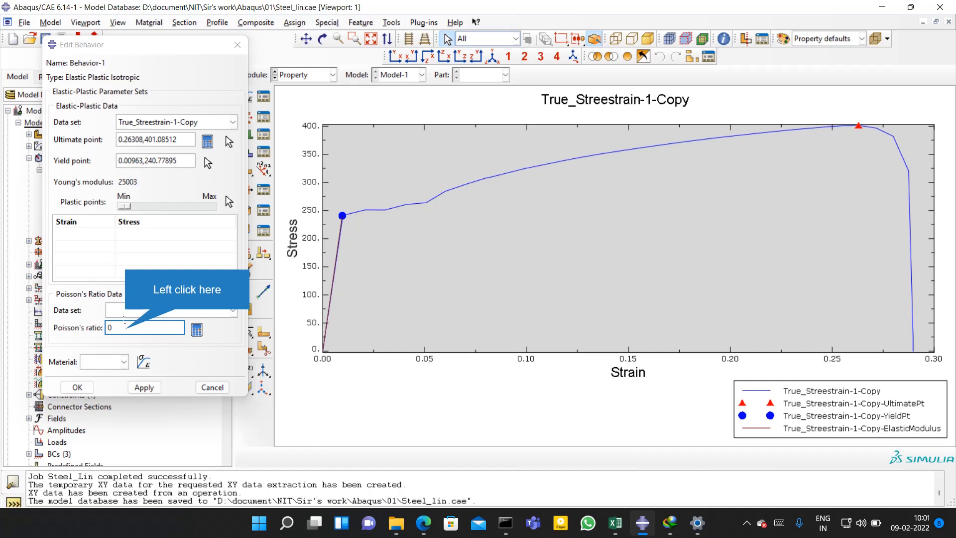
Step: Set the Poisson's ratio to 0 and generate plastic points at roughly 40 percent of the range between Min and Max
click(127, 328)
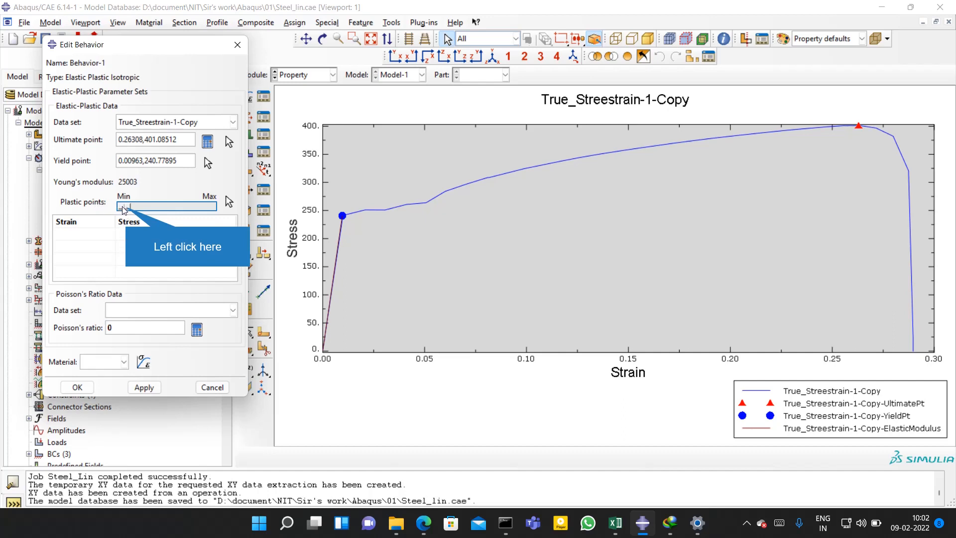
click(139, 205)
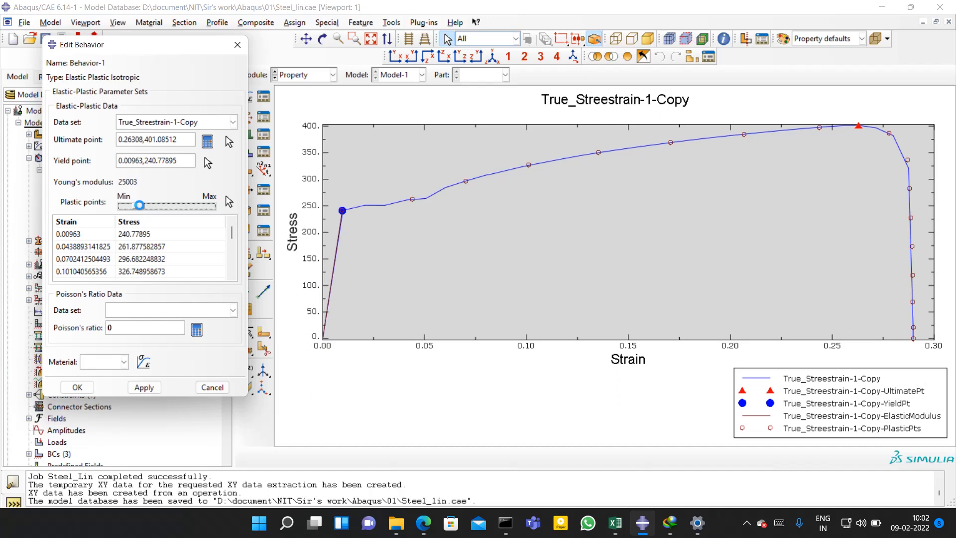
drag(139, 205, 153, 205)
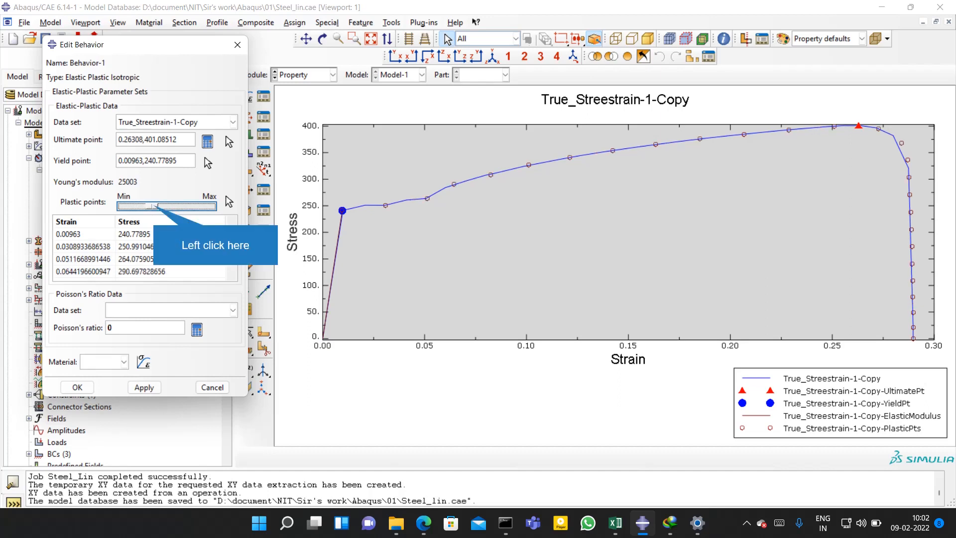
drag(152, 205, 154, 207)
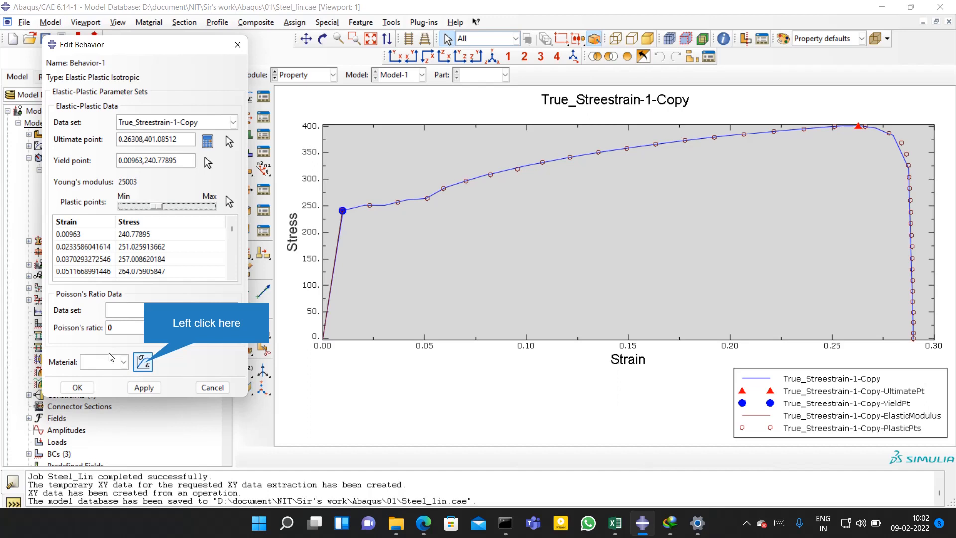
Step: Create a new material named Steel_New from the behavior editor, without defining any material behaviors
click(145, 365)
text(Steel_New)
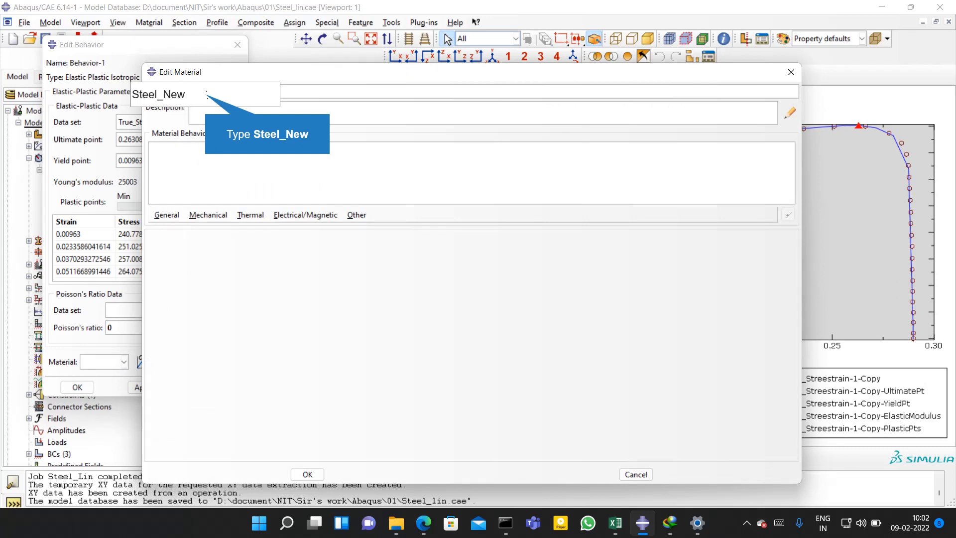
click(221, 215)
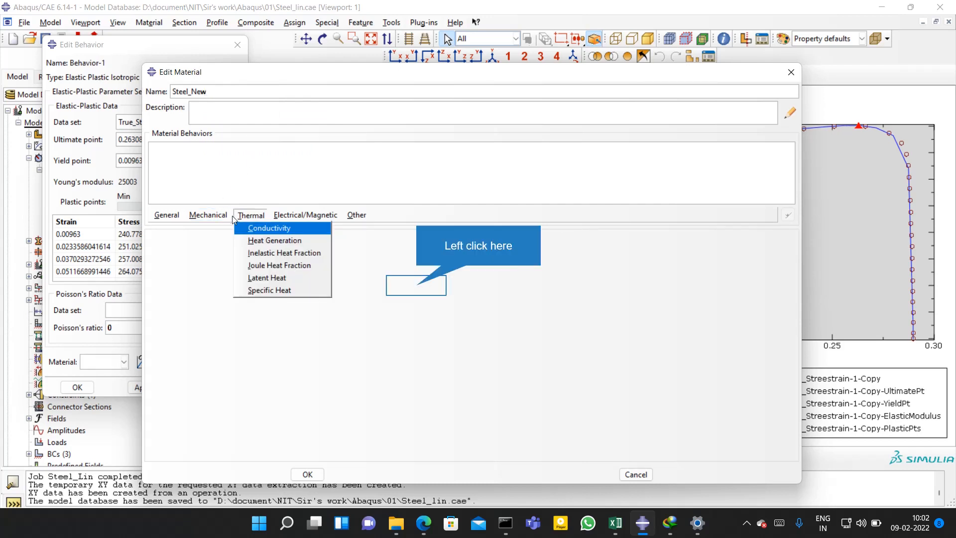
click(417, 288)
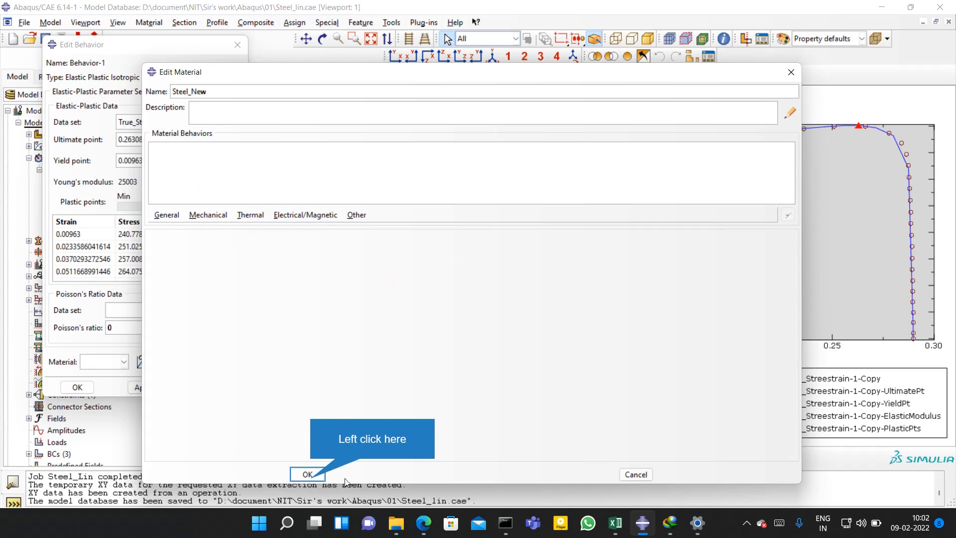
click(309, 476)
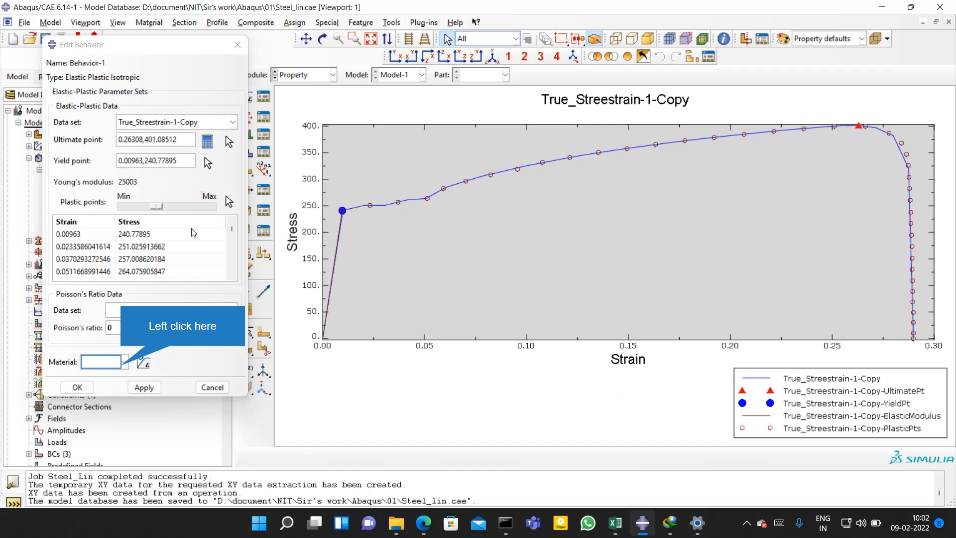
Step: Assign Steel_New as the behavior's material, apply the calibration to it, and close the behavior editor saving the changes
click(122, 365)
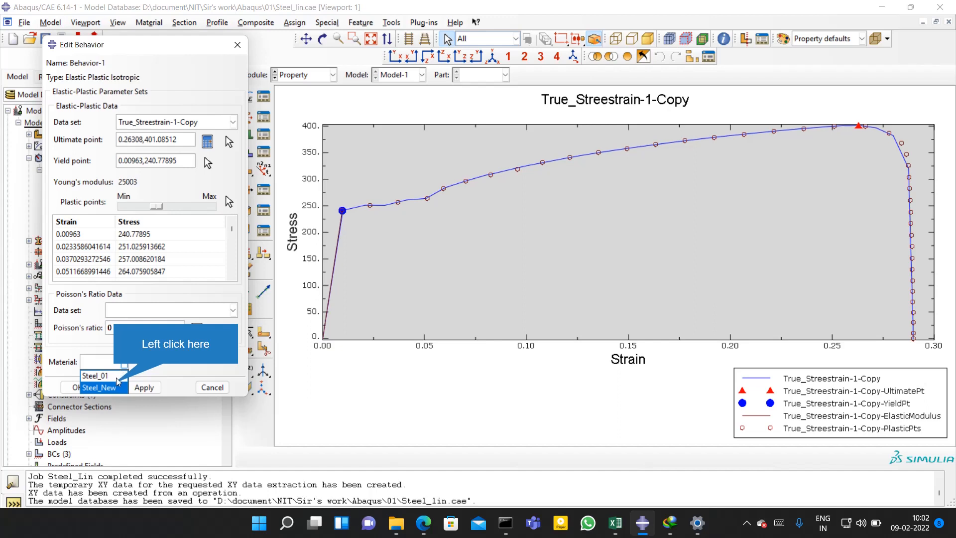
click(116, 387)
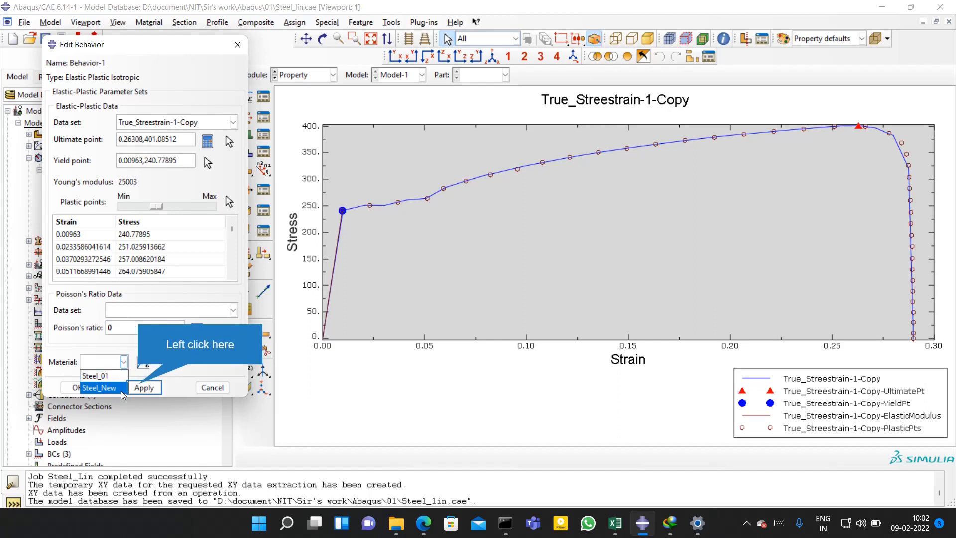
click(140, 388)
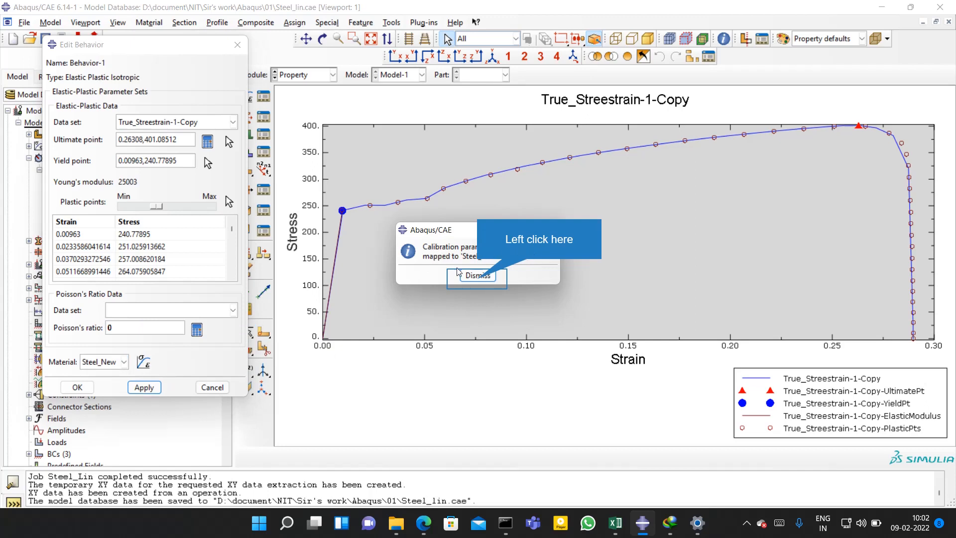
click(493, 274)
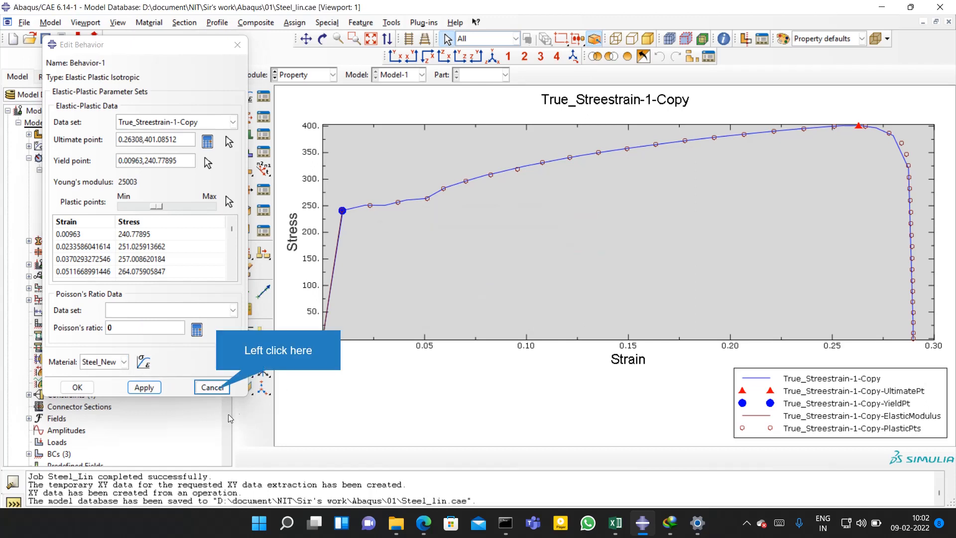
click(214, 388)
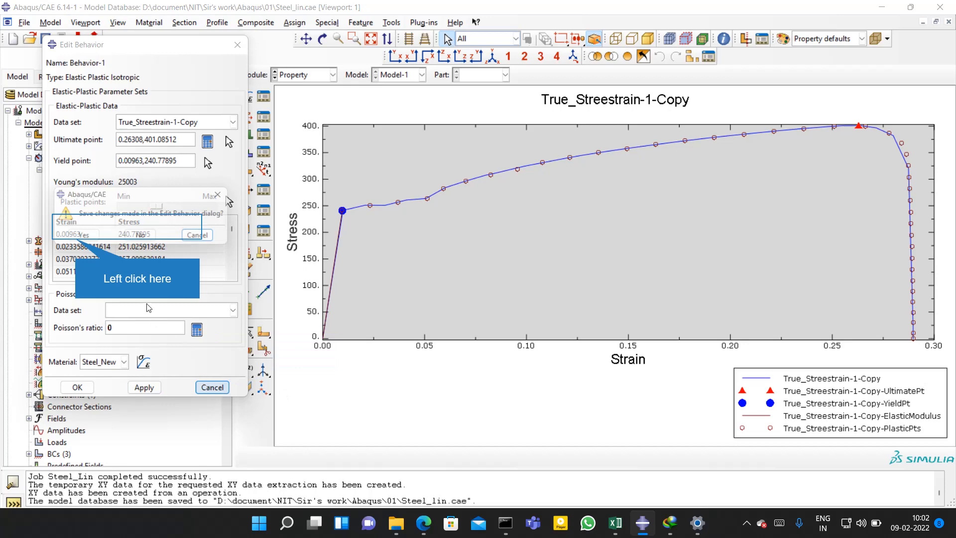
click(473, 277)
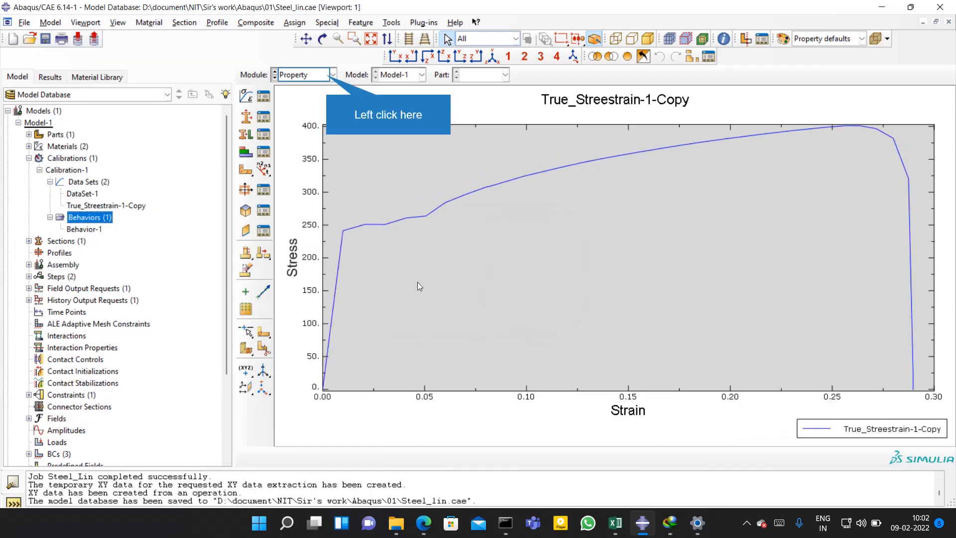
Step: Switch to the Part module and back to the Property module to display the Steel Plate part
click(316, 90)
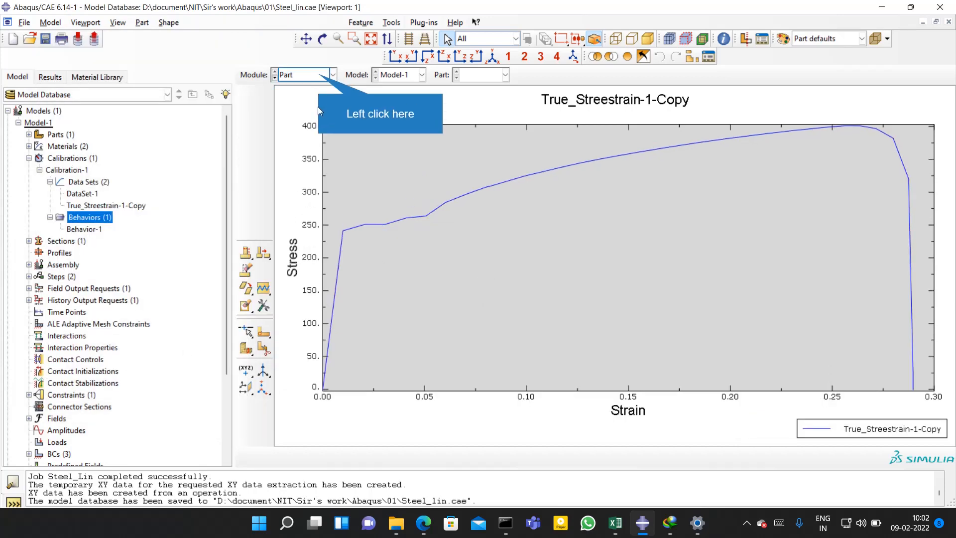
click(321, 76)
click(320, 98)
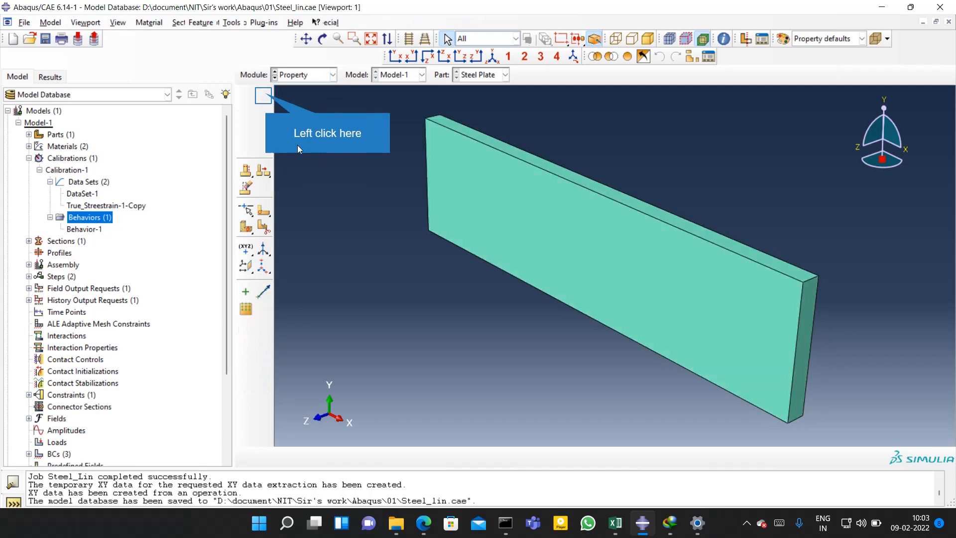
Step: Open the Steel_New material for editing and review its plastic yield stress and strain data around the peak stress
click(264, 95)
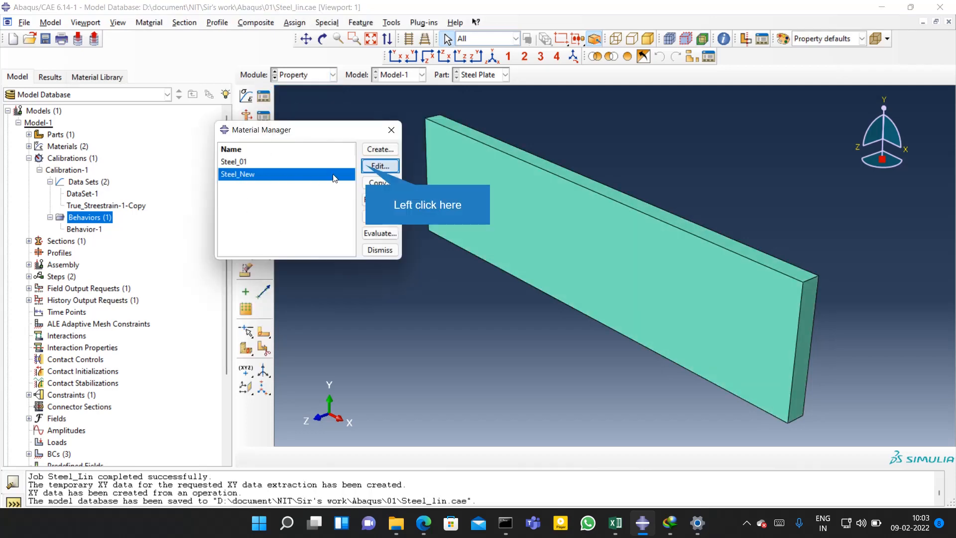
click(371, 167)
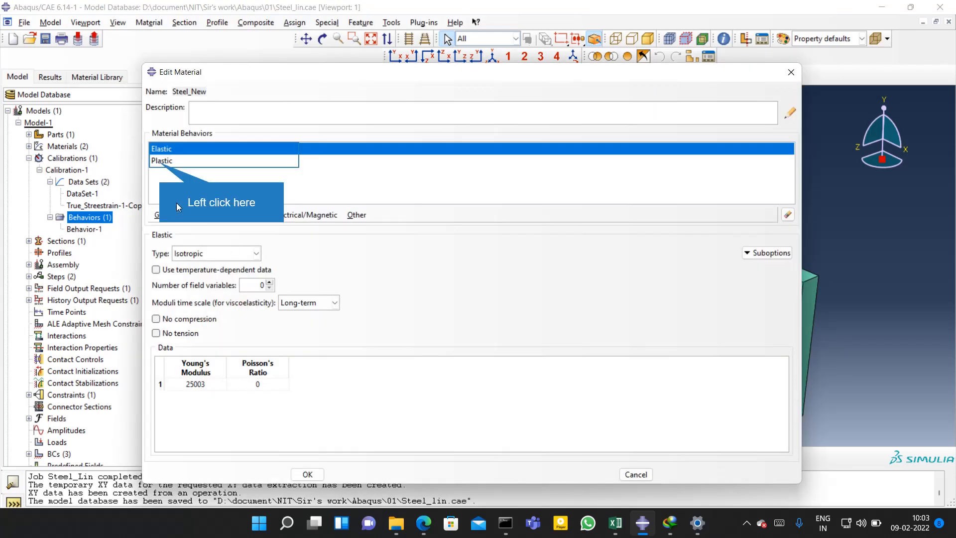
click(162, 161)
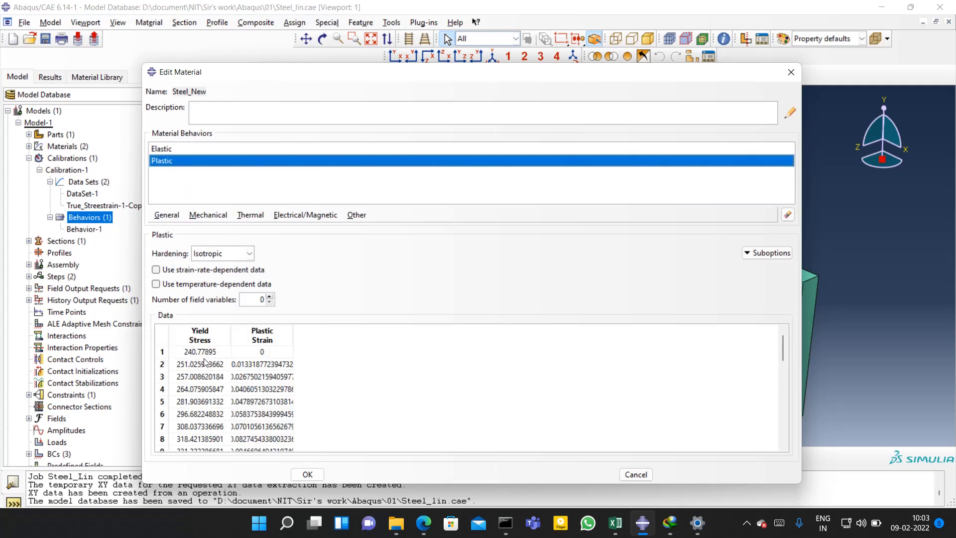
scroll(202, 365, down, 1)
scroll(202, 365, down, 4)
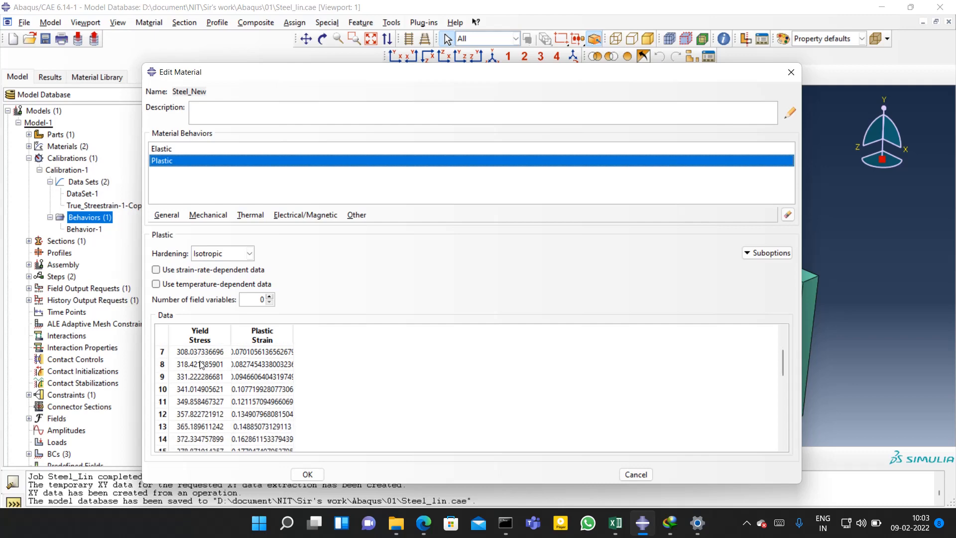
scroll(202, 365, down, 3)
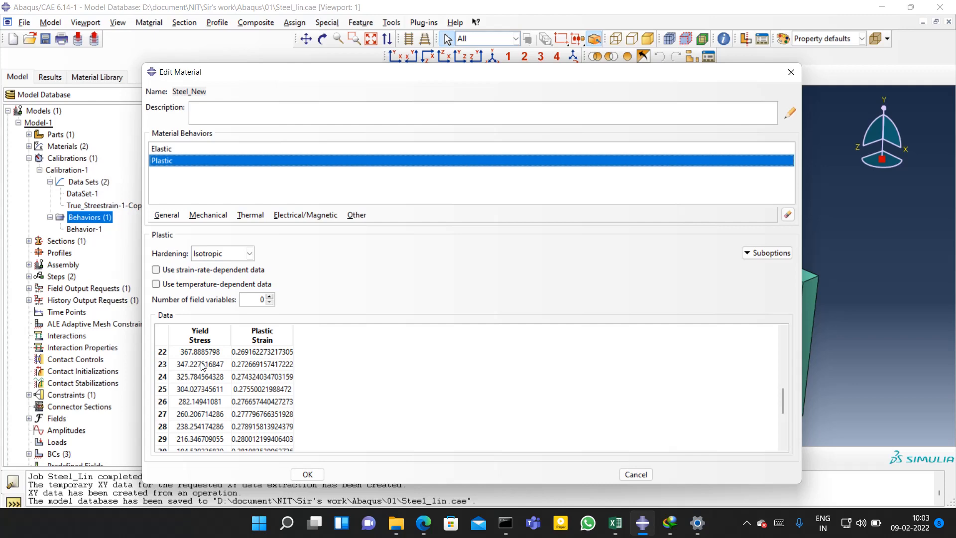
scroll(202, 365, up, 2)
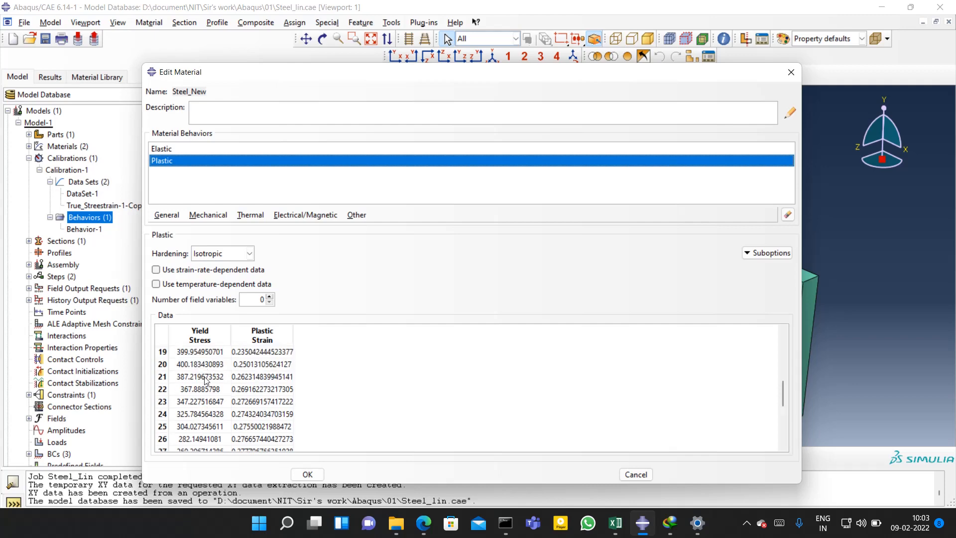
Step: Clear the yield stress and plastic strain values in rows 21 to 23 of Steel_New's plastic data
double_click(204, 377)
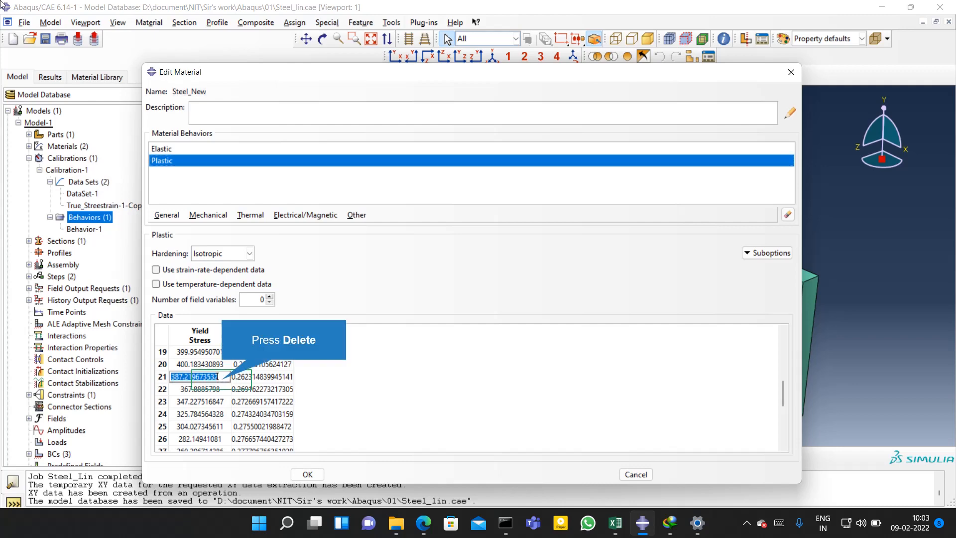
key(Delete)
click(237, 381)
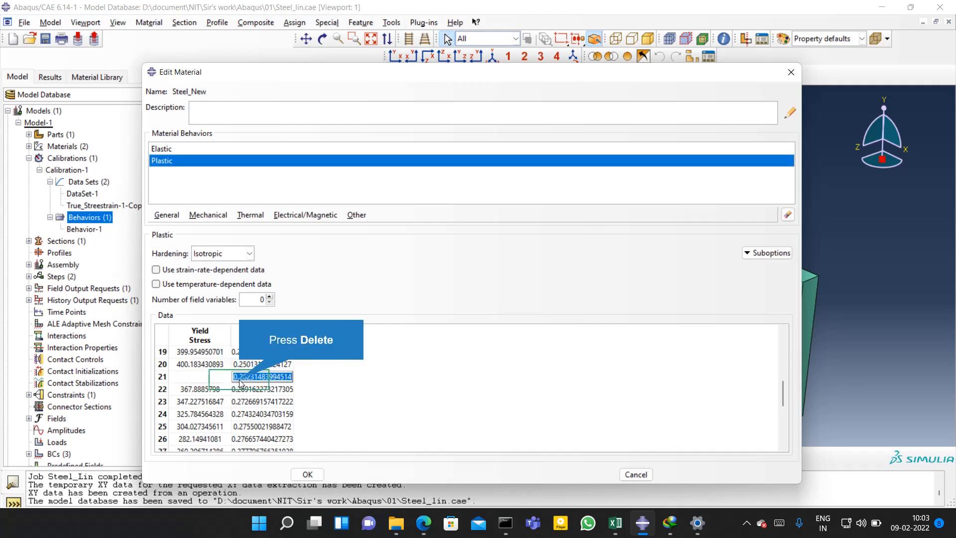
key(Delete)
click(217, 390)
key(Delete)
click(239, 389)
key(Delete)
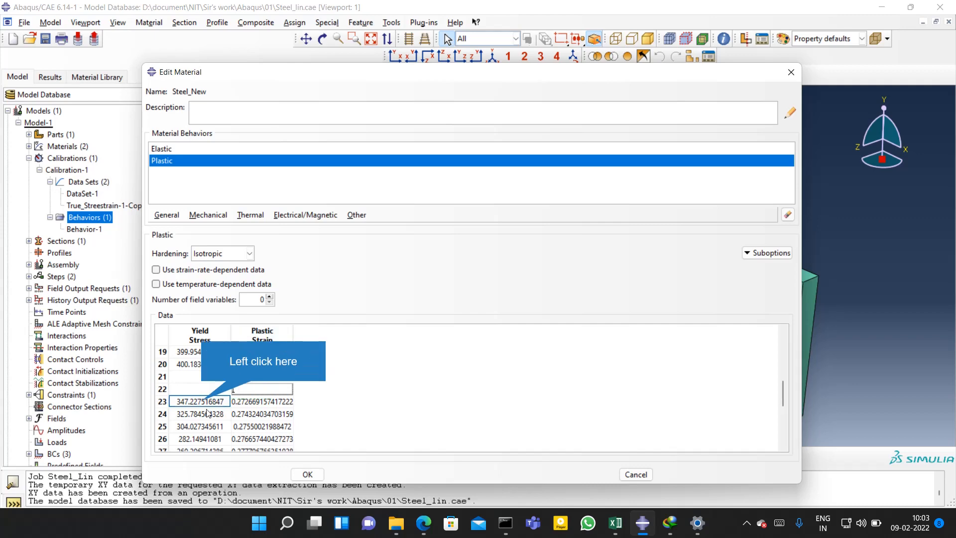
click(204, 402)
key(Delete)
click(238, 402)
key(Delete)
Step: Clear the yield stress and plastic strain values in rows 24 to 26 and row 28 of the plastic data
click(210, 414)
key(Delete)
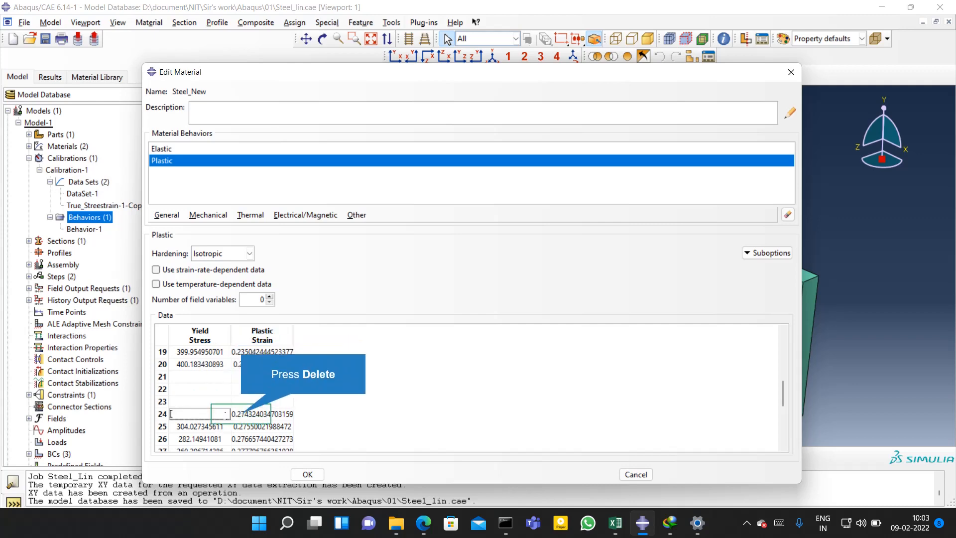
click(245, 413)
key(Delete)
click(210, 426)
key(Delete)
click(244, 424)
key(Delete)
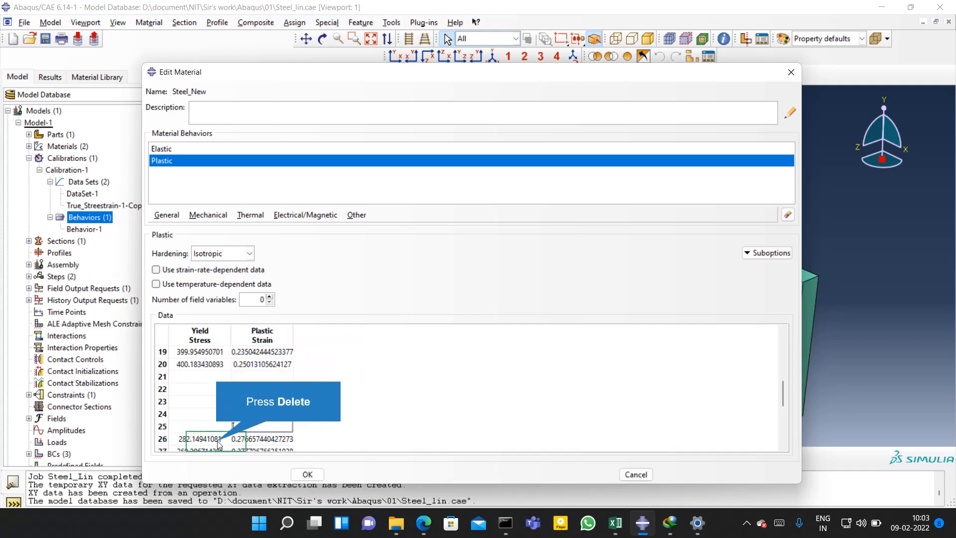
key(Delete)
click(255, 439)
key(Delete)
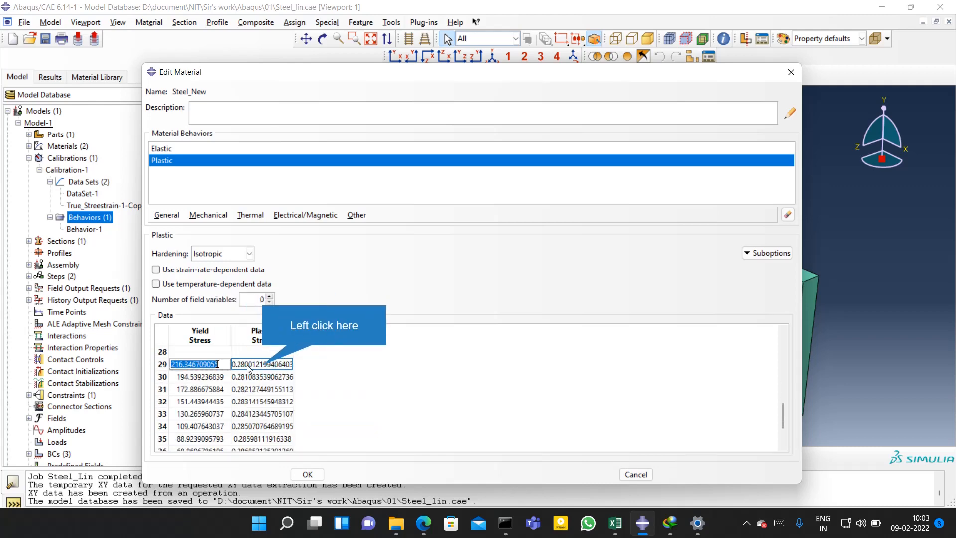
Step: Clear the yield stress and plastic strain values in rows 29 to 31 of the plastic data
key(Delete)
click(254, 365)
key(Delete)
click(205, 377)
key(Delete)
click(259, 386)
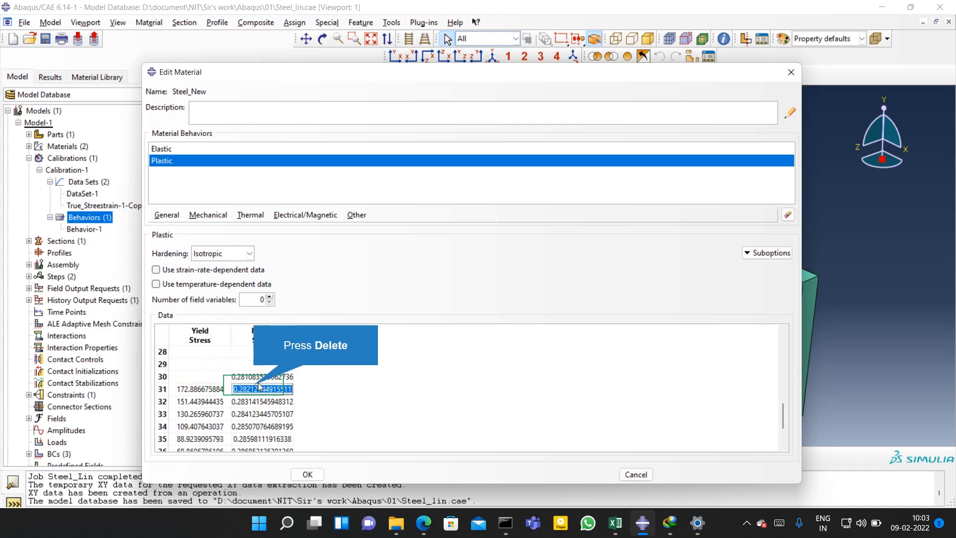
key(Delete)
click(201, 388)
key(Delete)
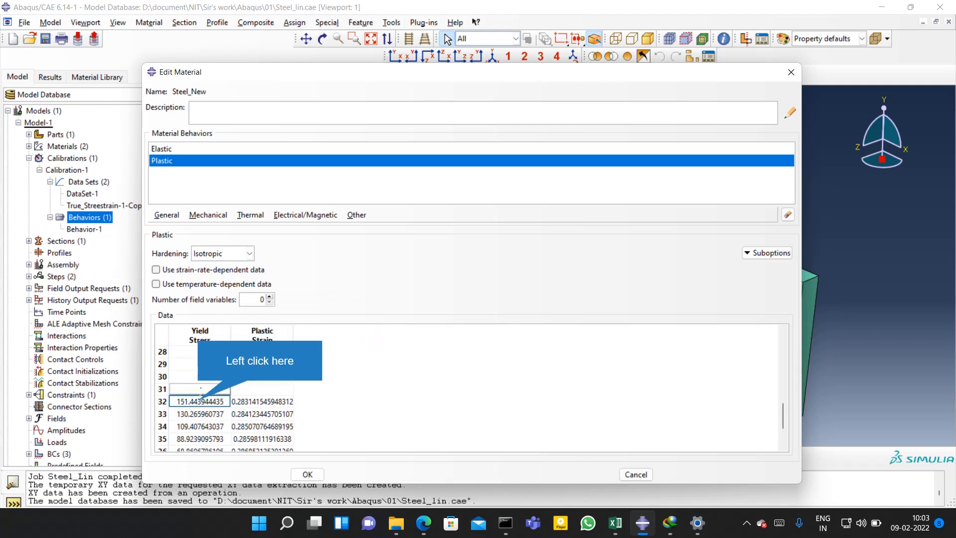
Step: Clear the yield stress and plastic strain values in rows 32 to 34 of the plastic data
key(Delete)
click(262, 401)
key(Delete)
click(204, 414)
key(Delete)
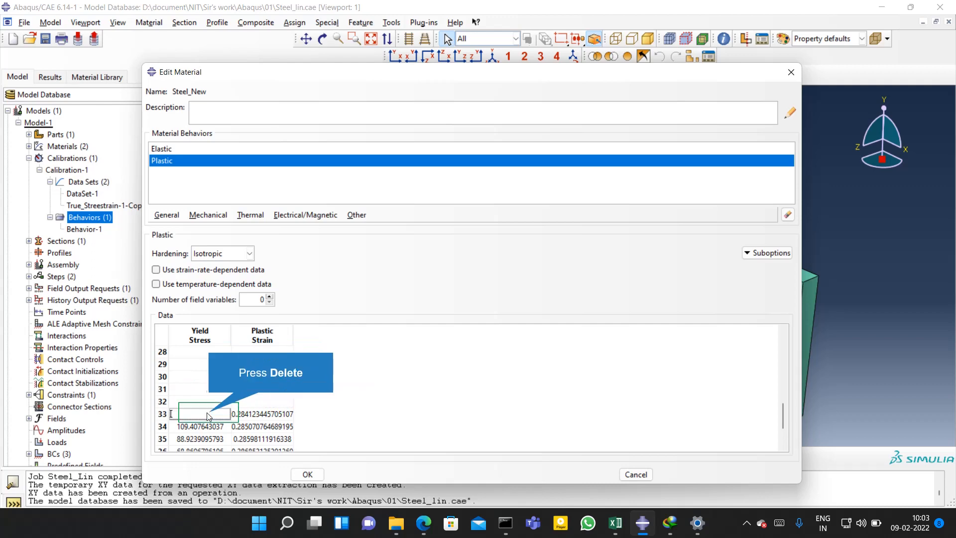
click(262, 413)
key(Delete)
click(204, 426)
key(Delete)
click(262, 427)
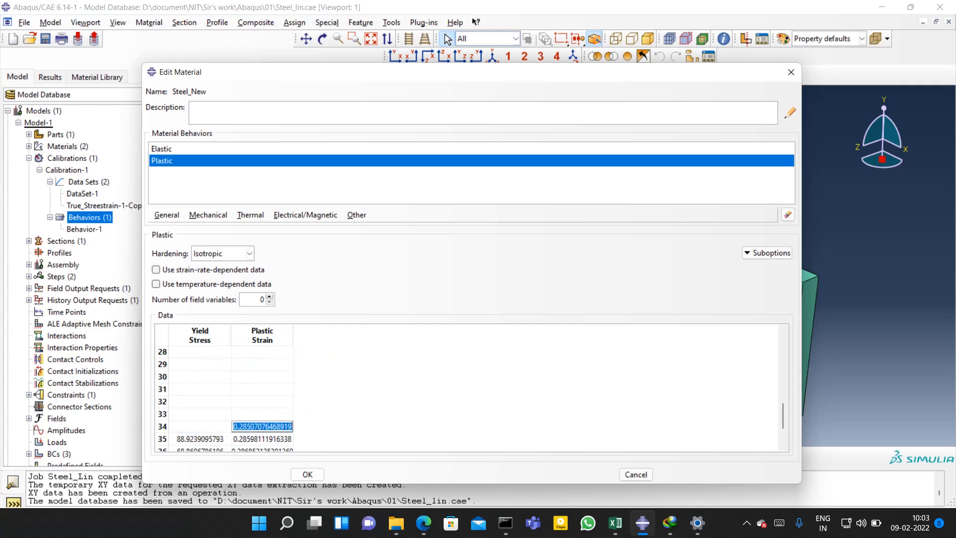
Step: Clear the yield stress and plastic strain values in rows 35 to 37 of the plastic data
click(201, 382)
key(Delete)
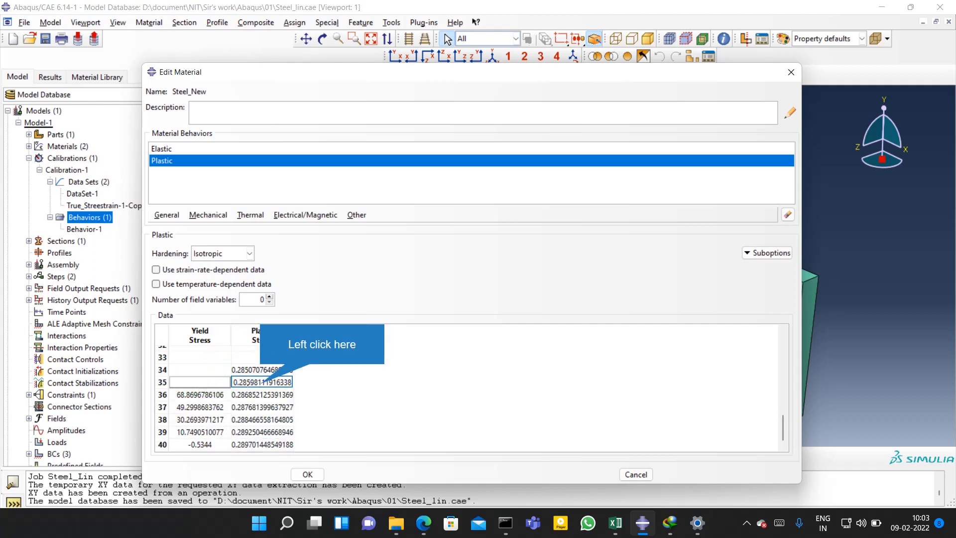
click(261, 382)
key(Delete)
click(201, 394)
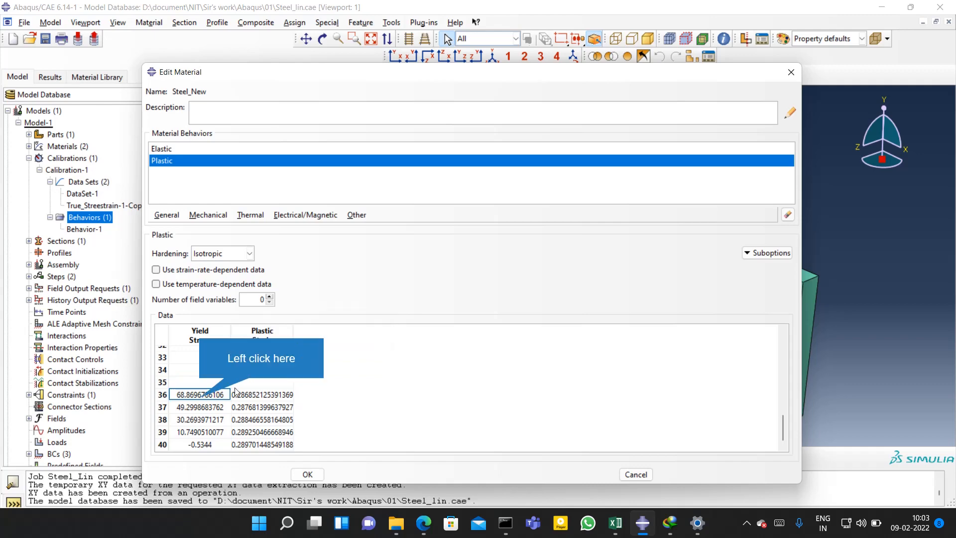
key(Delete)
key(Delete)
click(200, 407)
key(Delete)
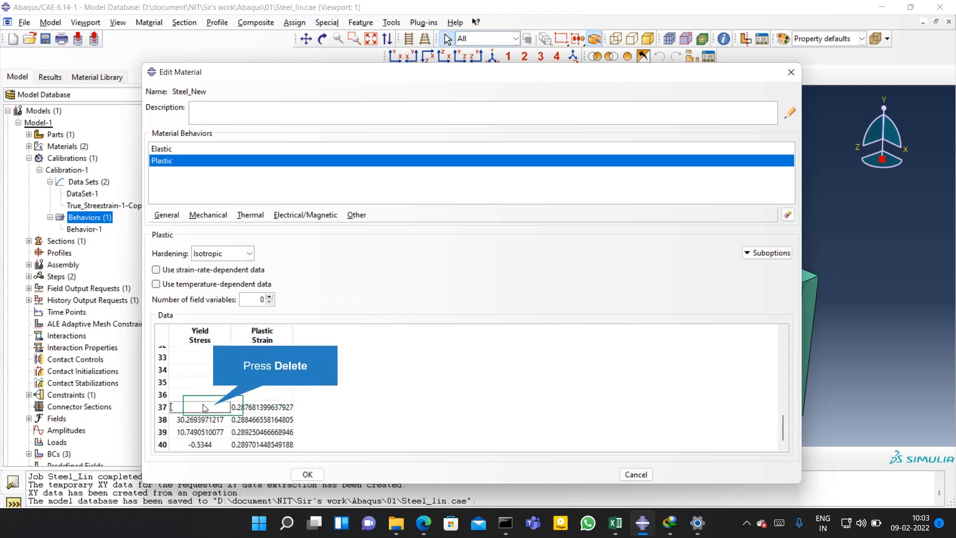
click(261, 406)
key(Delete)
Step: Clear the yield stress and plastic strain values in rows 38 to 40 of the plastic data
click(200, 420)
key(Delete)
click(261, 420)
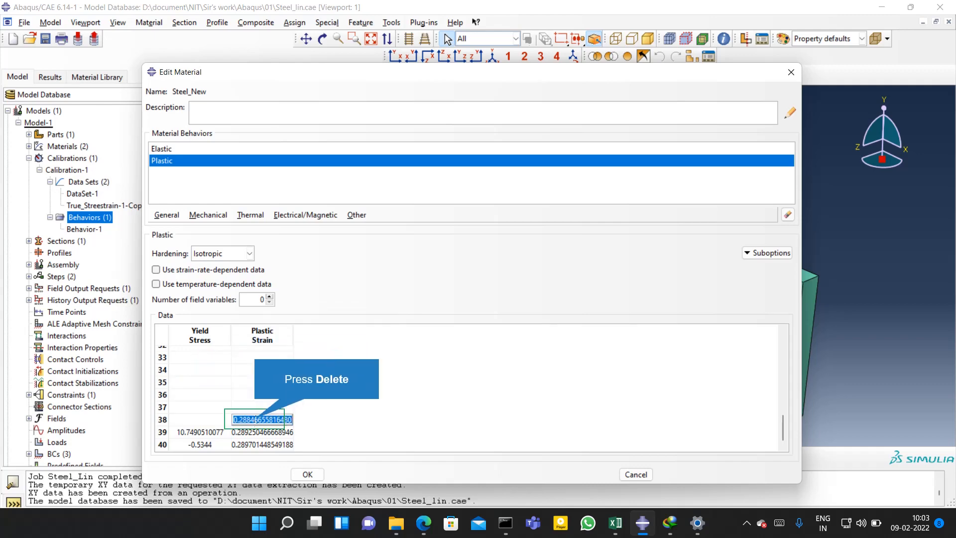
key(Delete)
click(217, 432)
key(Delete)
click(261, 432)
key(Delete)
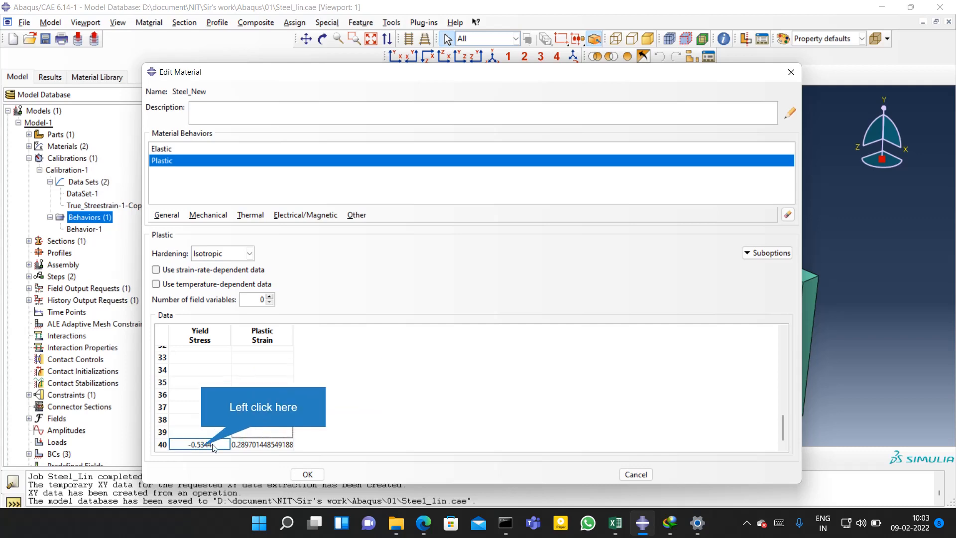
click(199, 445)
key(Delete)
click(261, 444)
key(Delete)
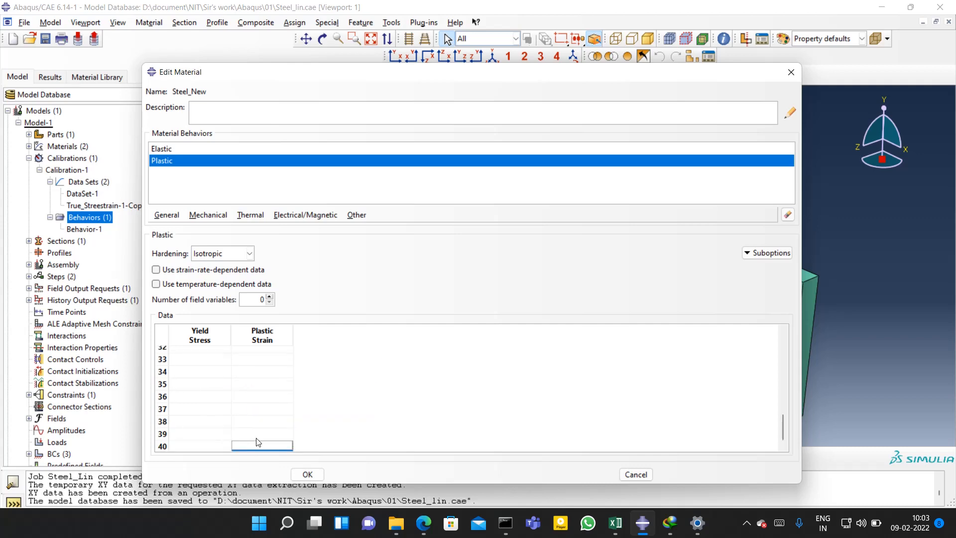
Step: Clear the leftover yield stress and plastic strain in row 27 and save the changes to Steel_New
scroll(222, 441, up, 4)
click(205, 433)
key(Delete)
click(259, 432)
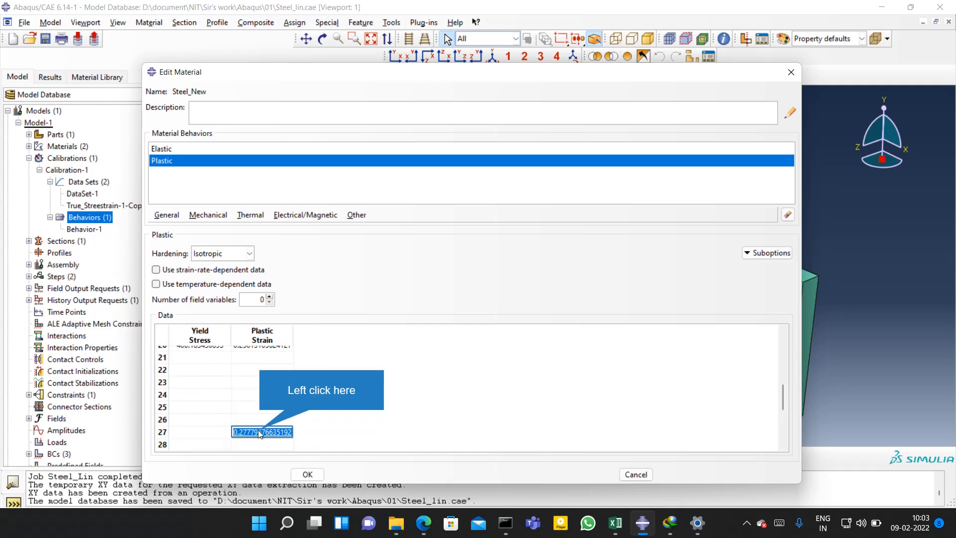
key(Delete)
scroll(257, 428, up, 2)
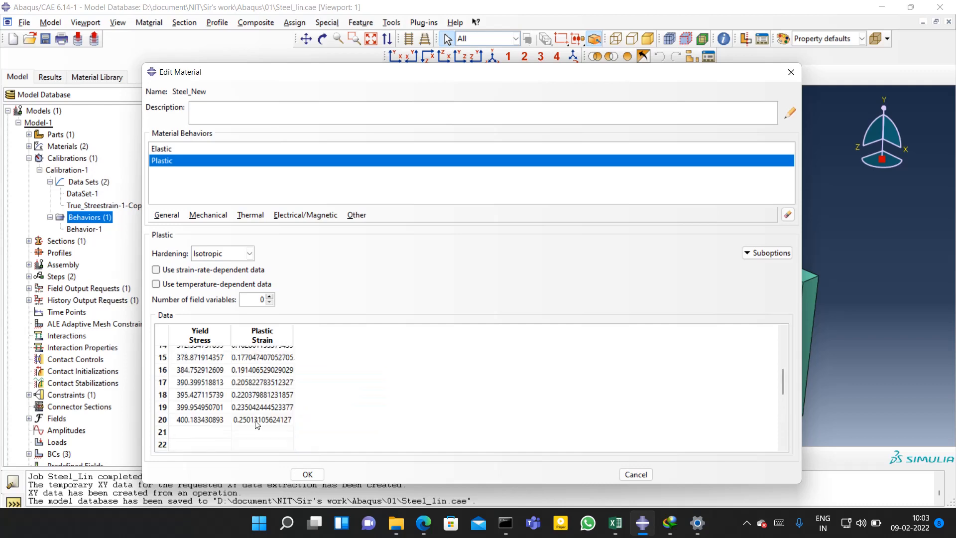
click(307, 474)
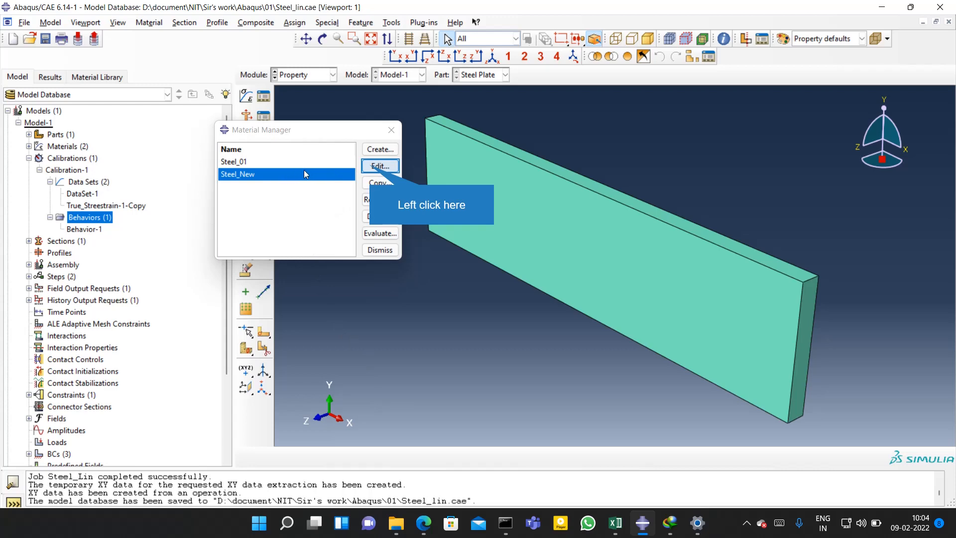
Step: Reopen Steel_New, set its elastic Young's modulus to 210000 and Poisson's ratio to 0.3, save it and close the material manager
click(371, 169)
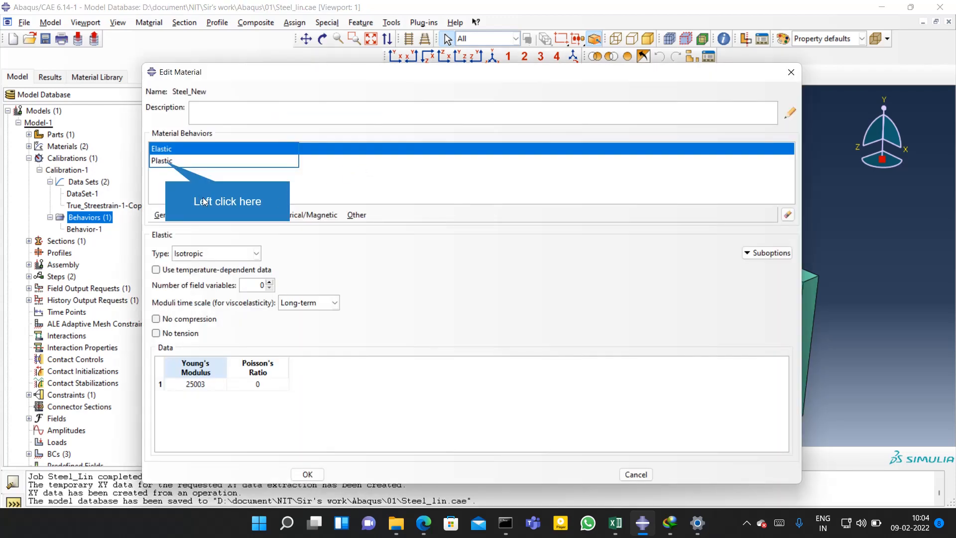
click(165, 160)
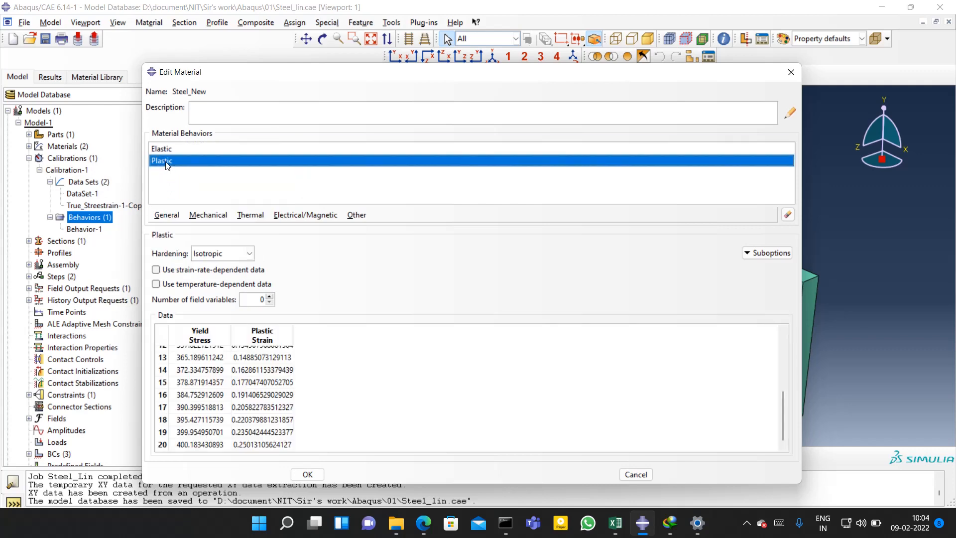
scroll(191, 387, up, 5)
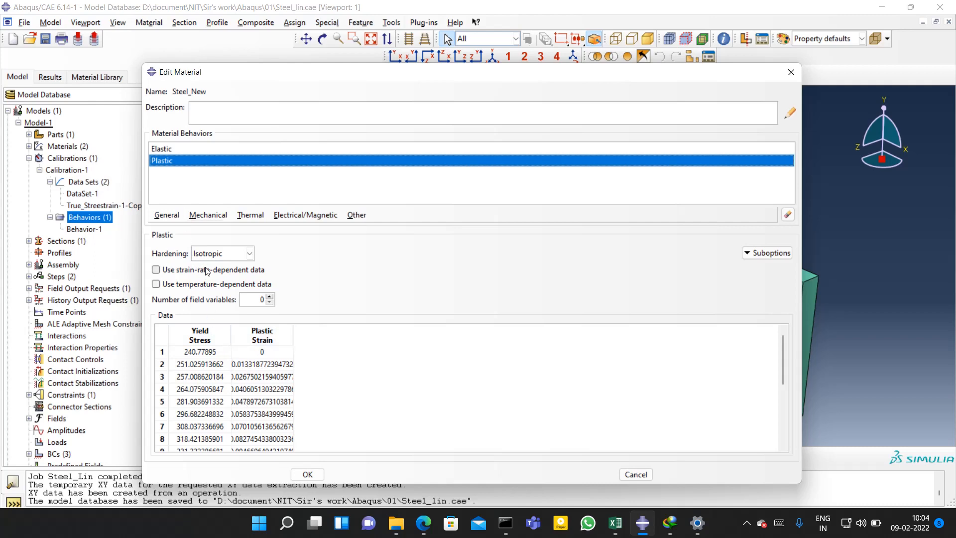
click(165, 148)
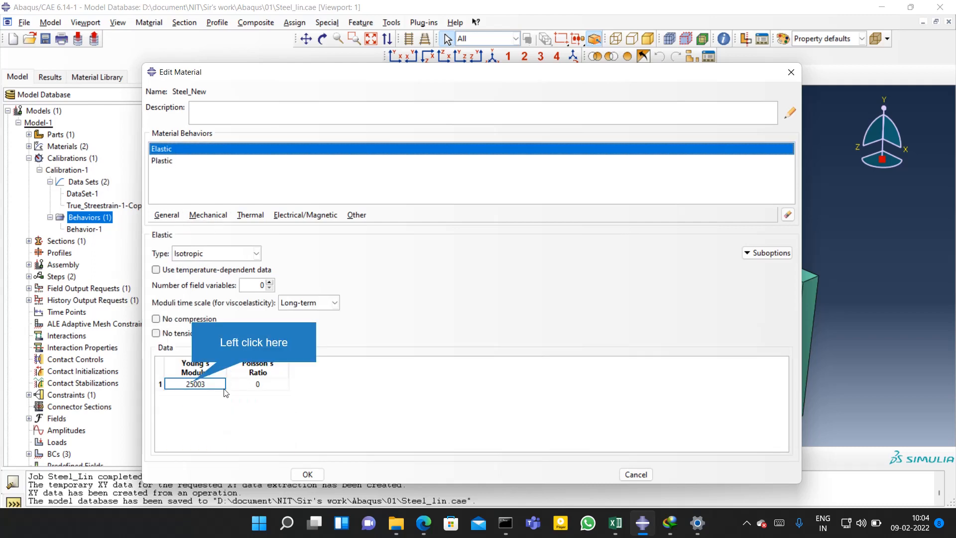
click(194, 385)
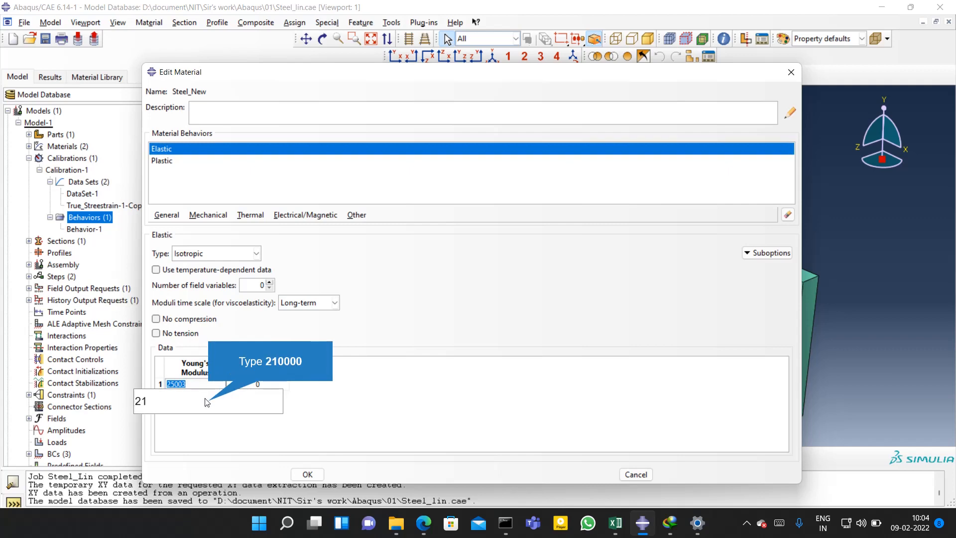
text(210000)
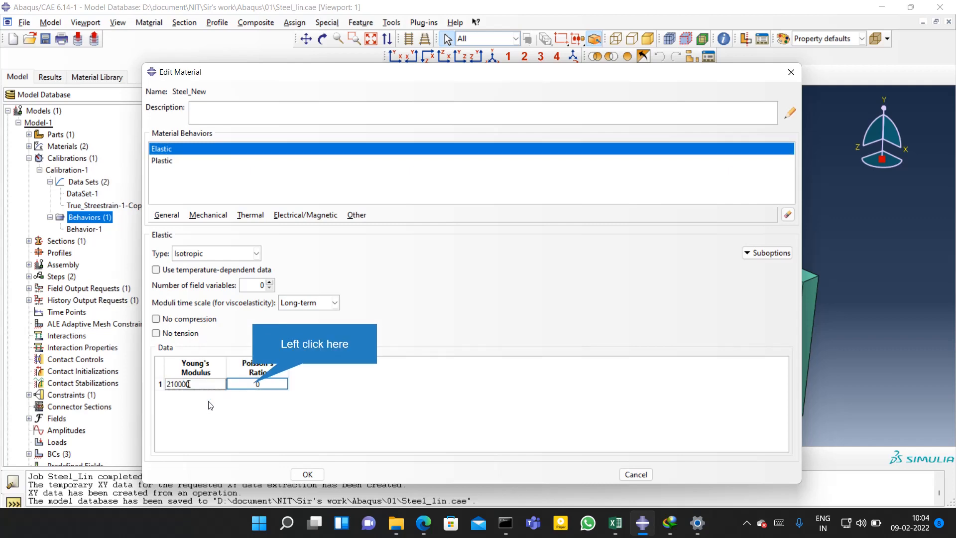
click(255, 386)
text(0.3)
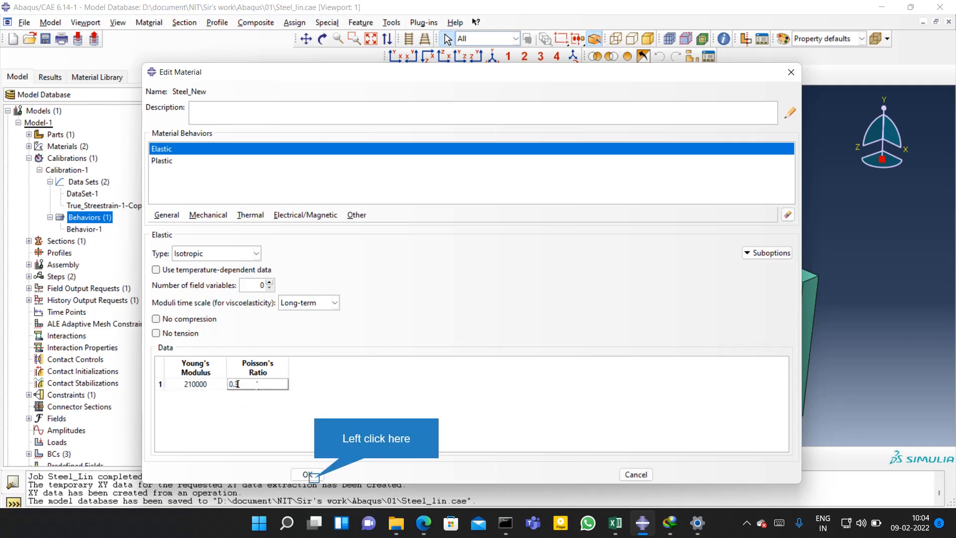
click(310, 475)
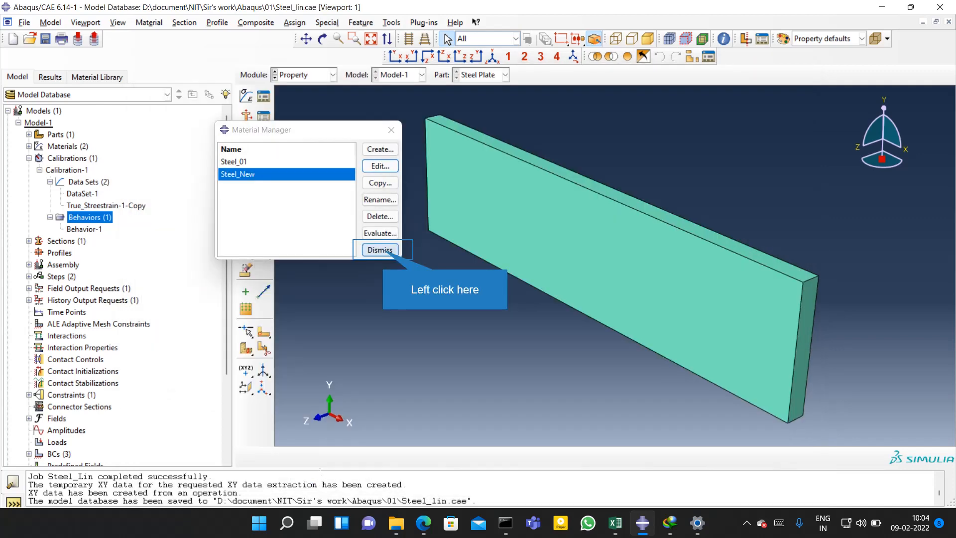
click(380, 250)
Step: Open the section manager and check which material the existing Steel Section uses, without changing it
click(263, 116)
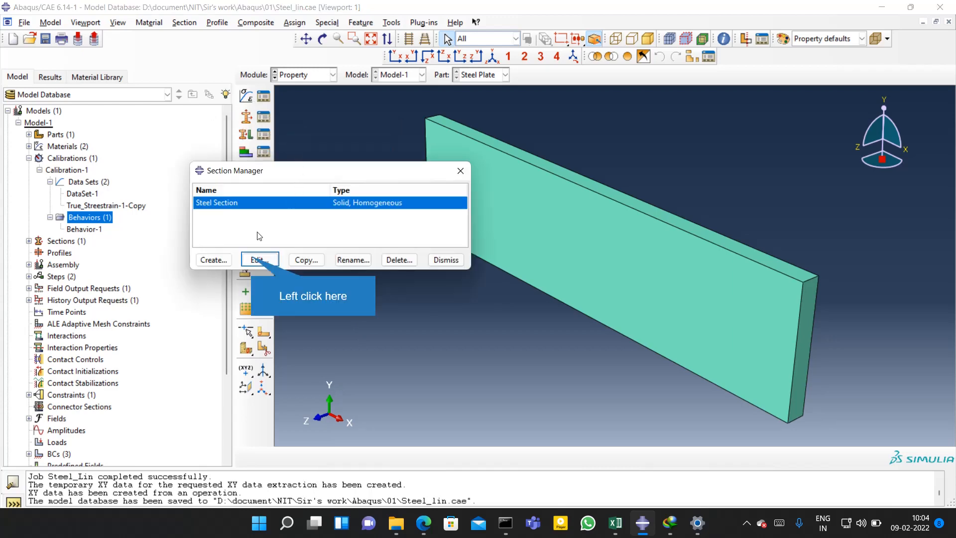
click(253, 259)
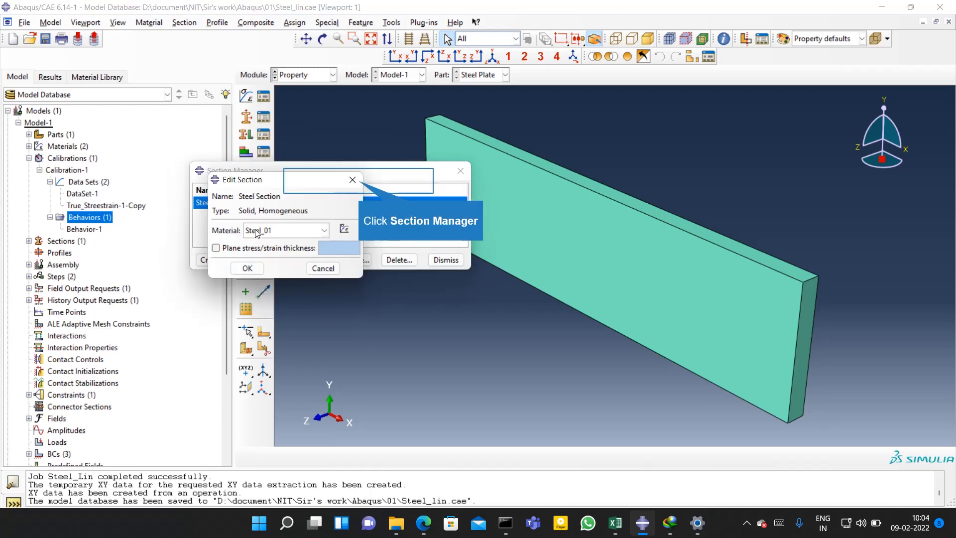
click(353, 180)
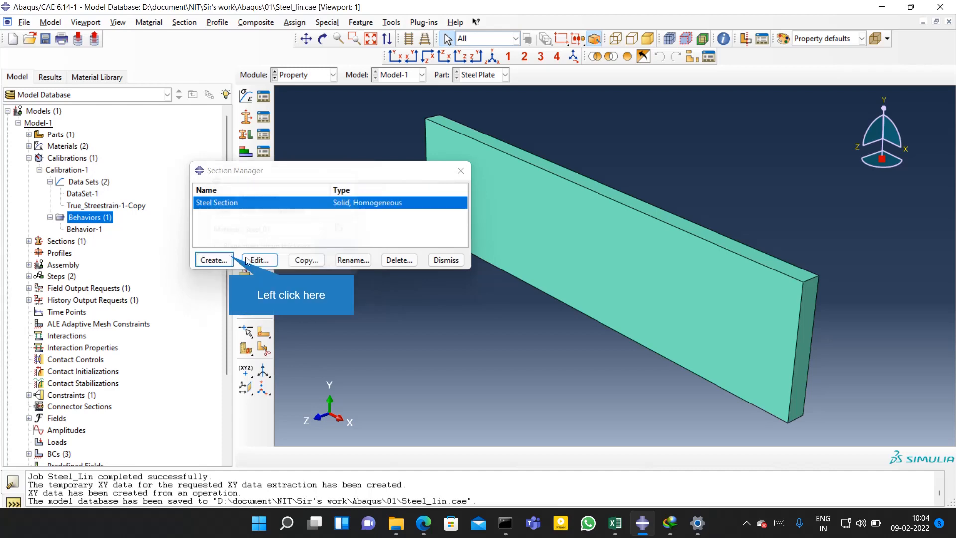
Step: Create a solid homogeneous section named Steel_New-Section with the material Steel_New and close the section manager
click(230, 259)
text(Stee)
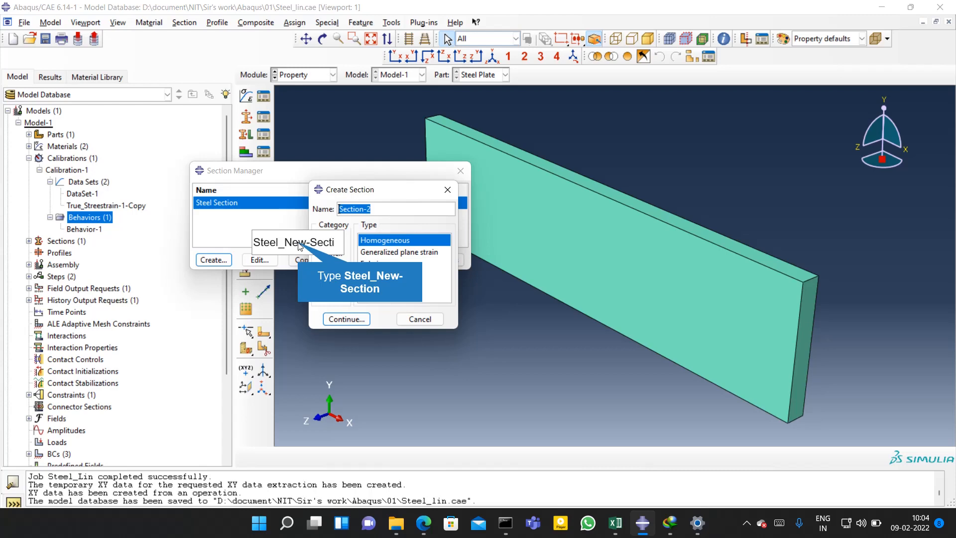
text(l_New-Section)
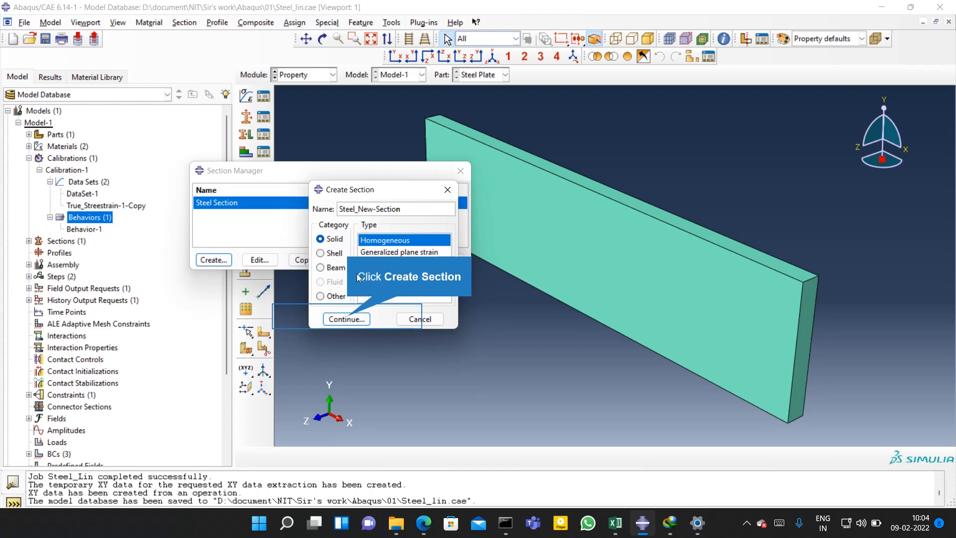
click(347, 318)
click(312, 232)
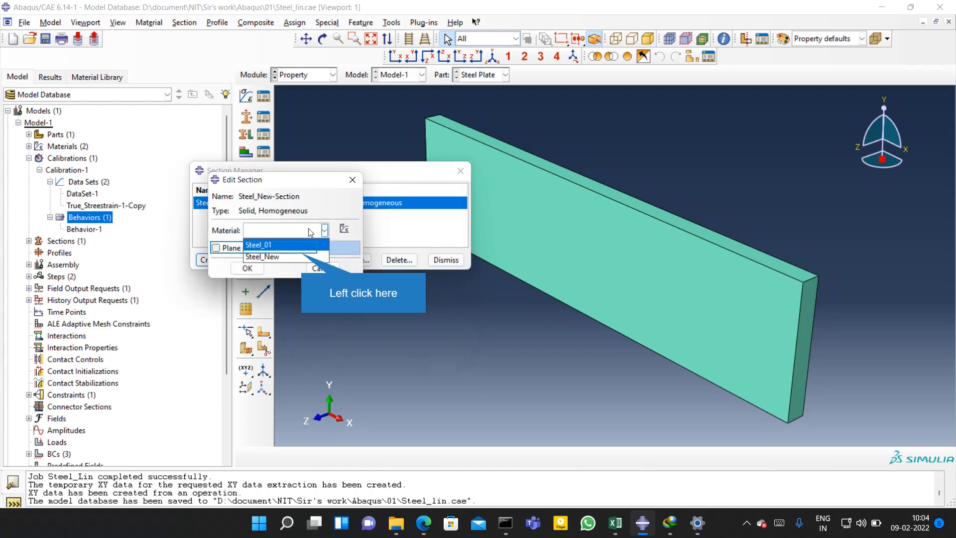
click(264, 257)
click(268, 268)
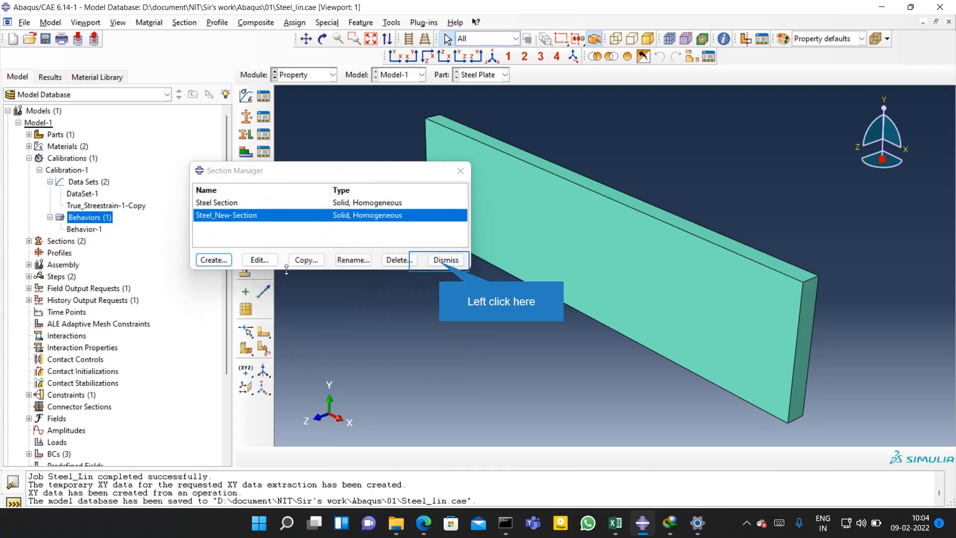
click(442, 262)
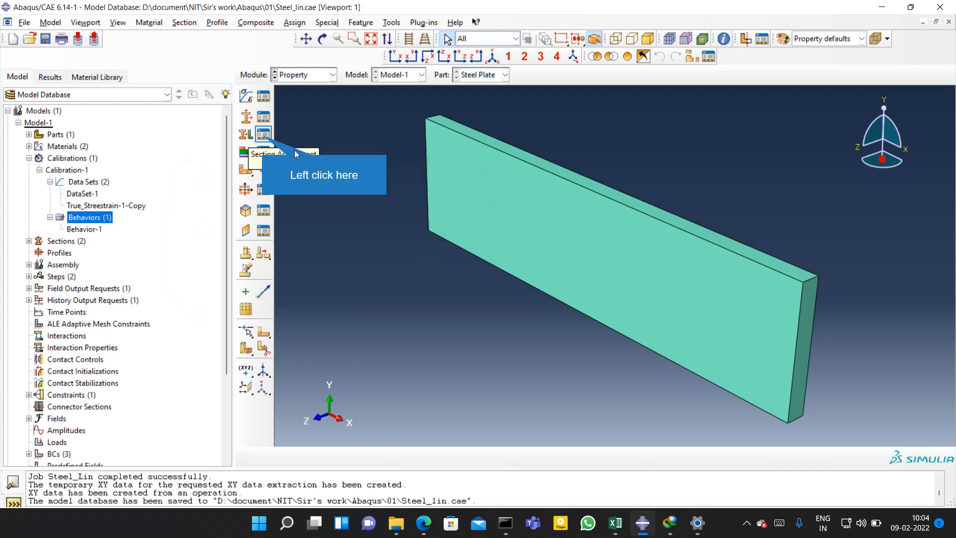
Step: Edit the existing section assignment of the Steel Part region to use Steel_New-Section and close the assignment manager
click(264, 135)
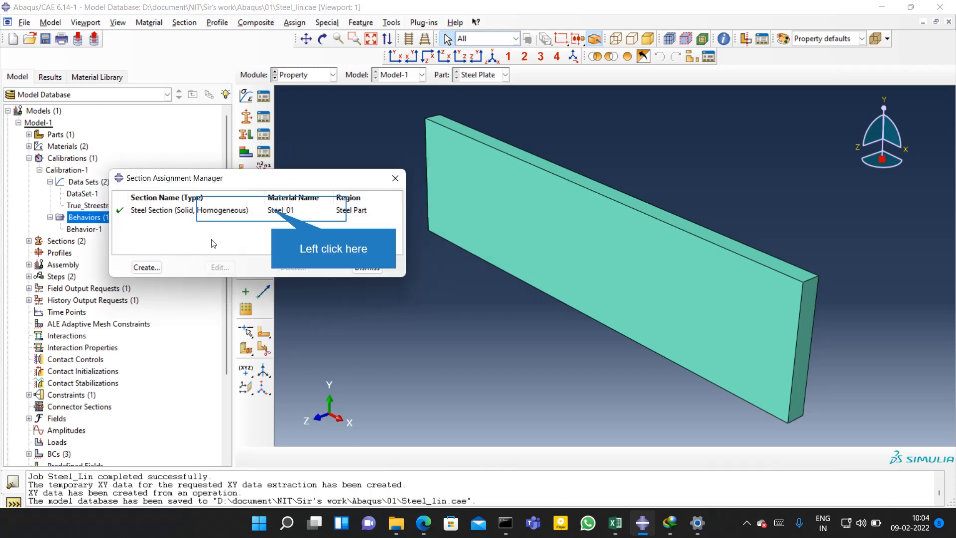
click(270, 213)
click(220, 268)
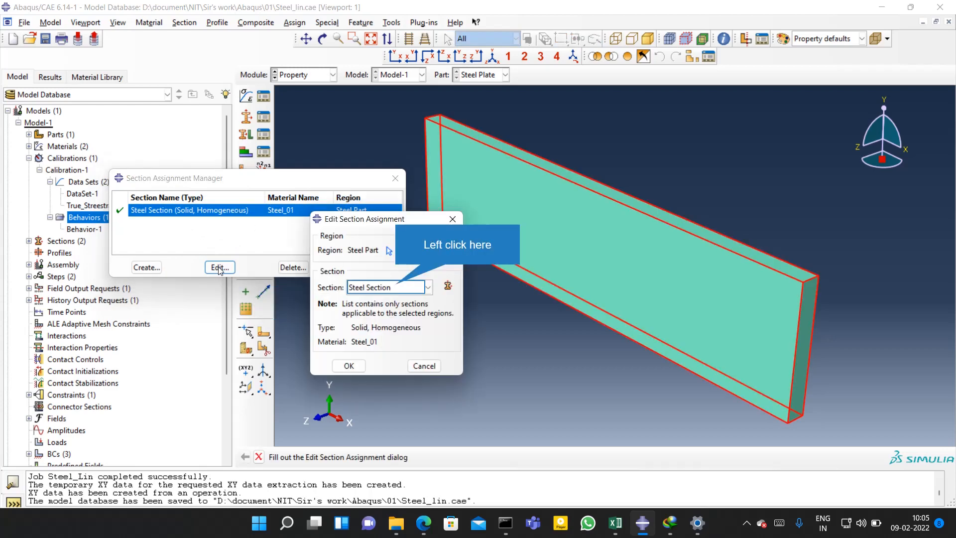
click(397, 289)
click(400, 311)
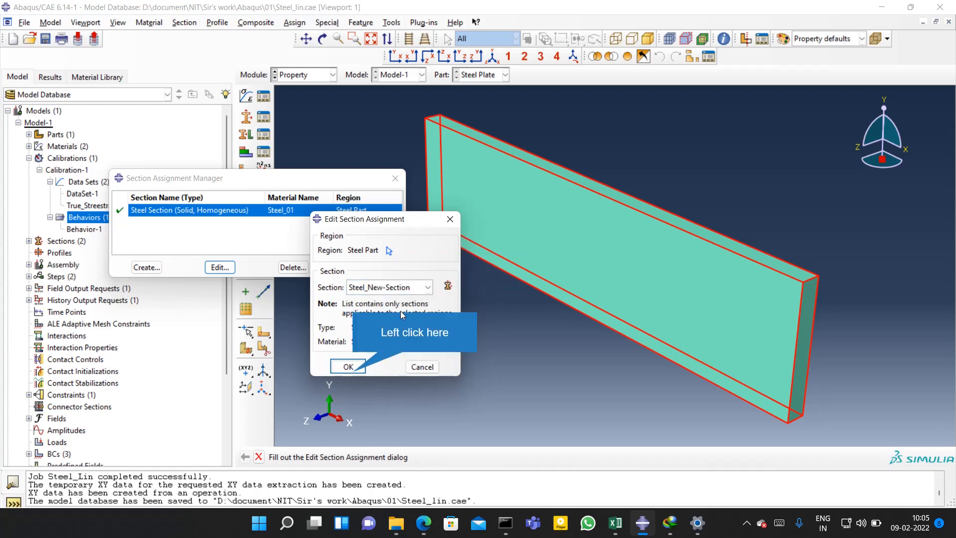
click(373, 262)
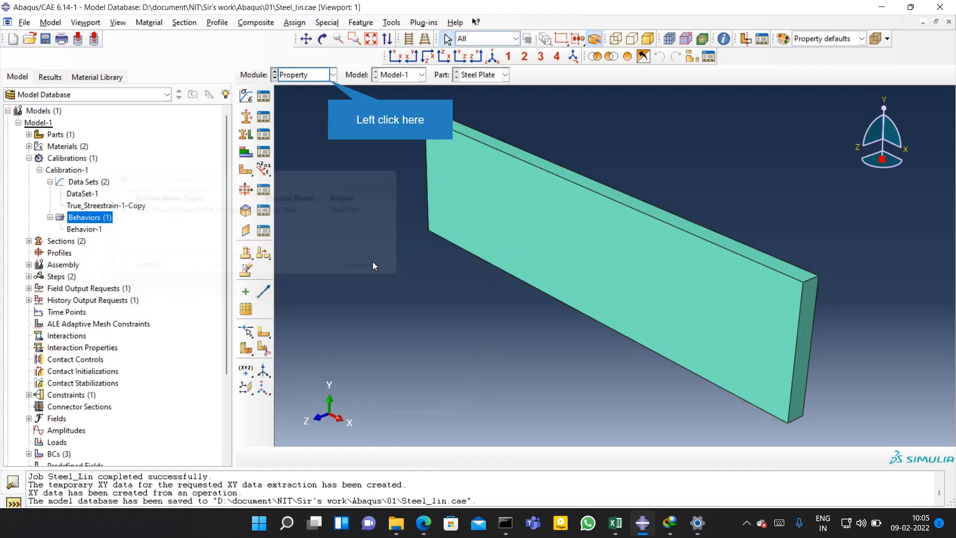
Step: Switch to the Job module and resubmit the Steel_Lin job, overwriting its existing job files
click(329, 75)
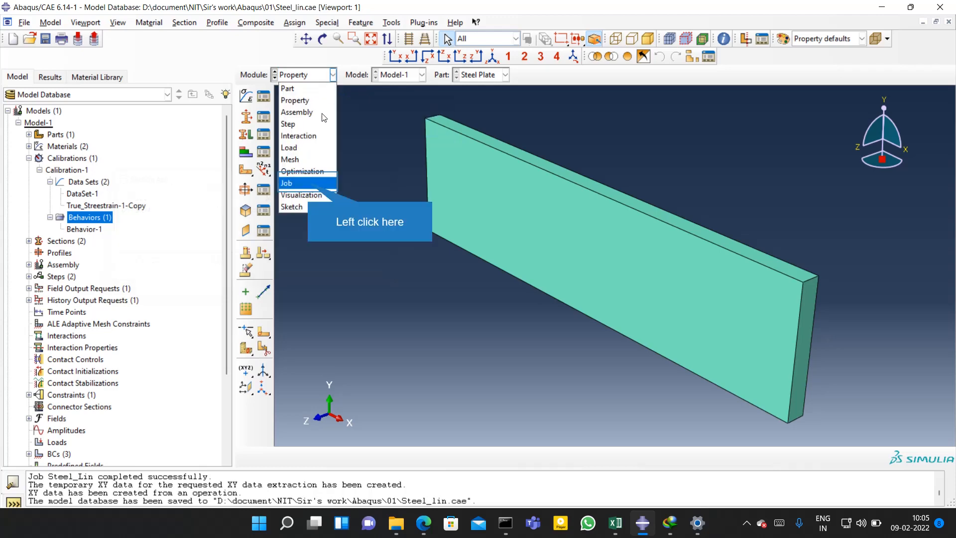
click(309, 183)
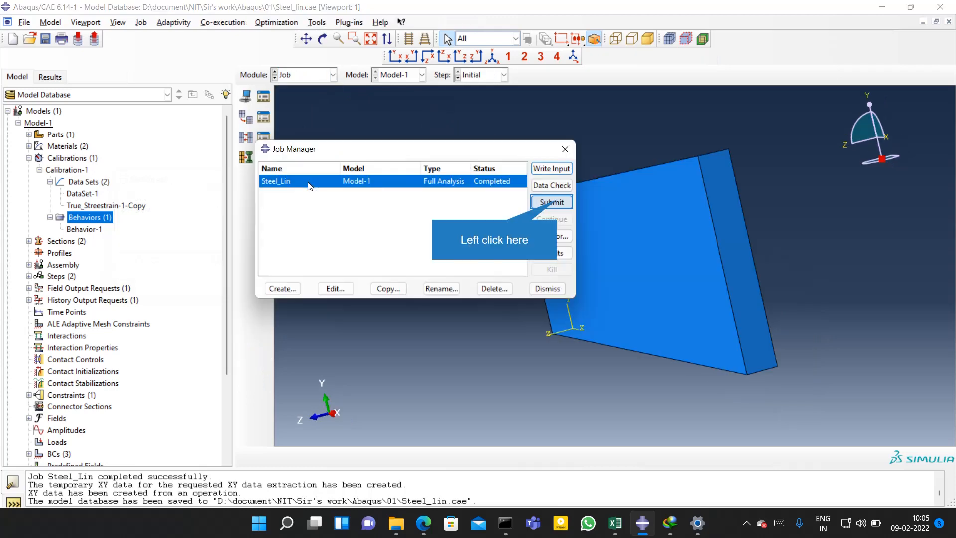
click(559, 204)
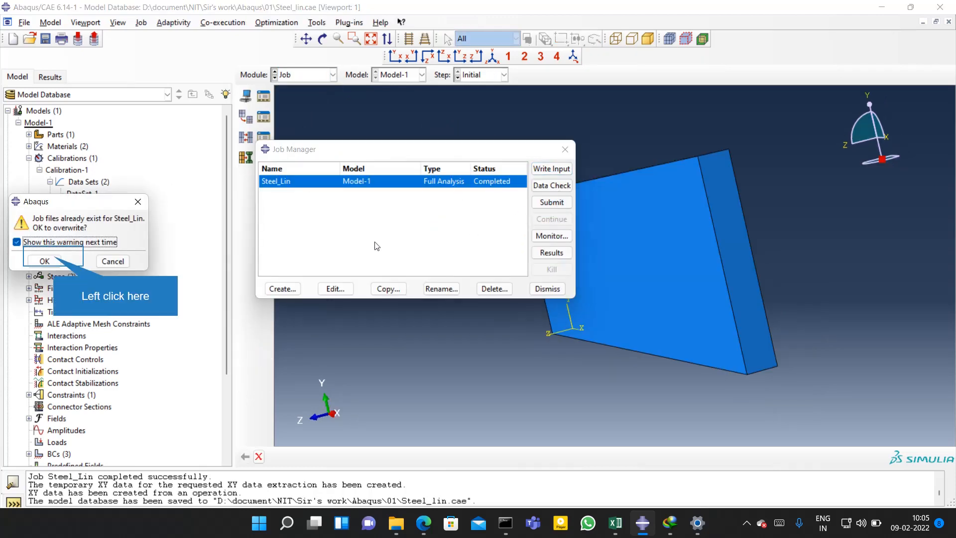
click(59, 261)
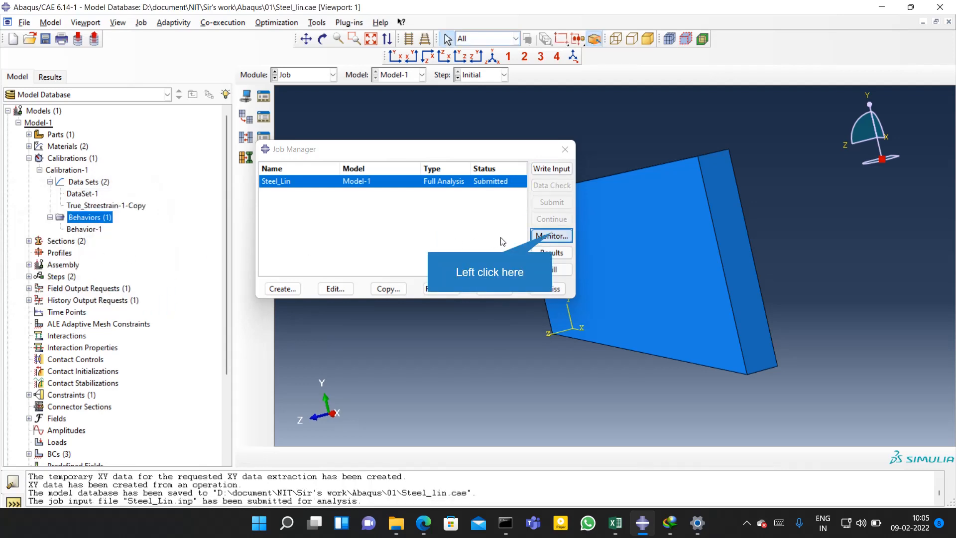
Step: Monitor the Steel_Lin job in an enlarged monitor window until the analysis finishes, and close the monitor
click(552, 236)
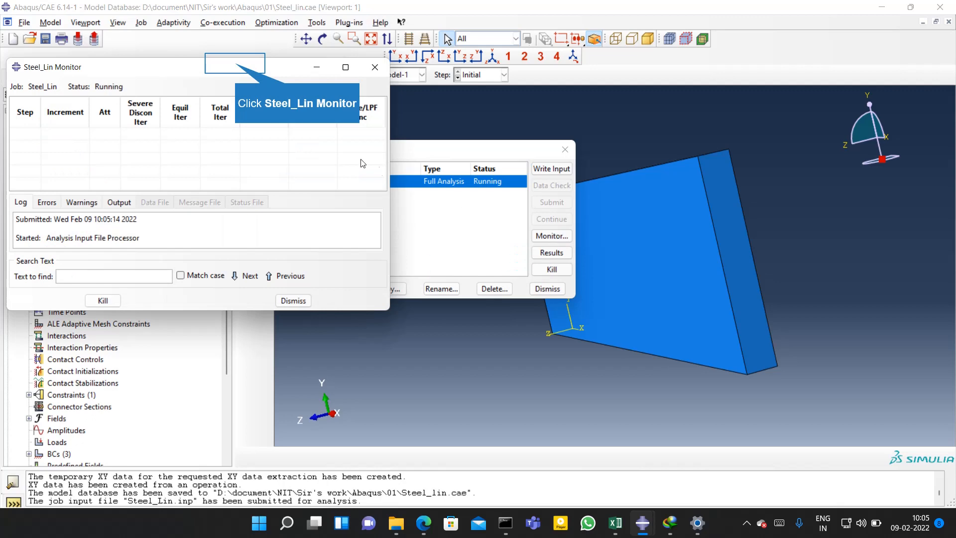
click(239, 68)
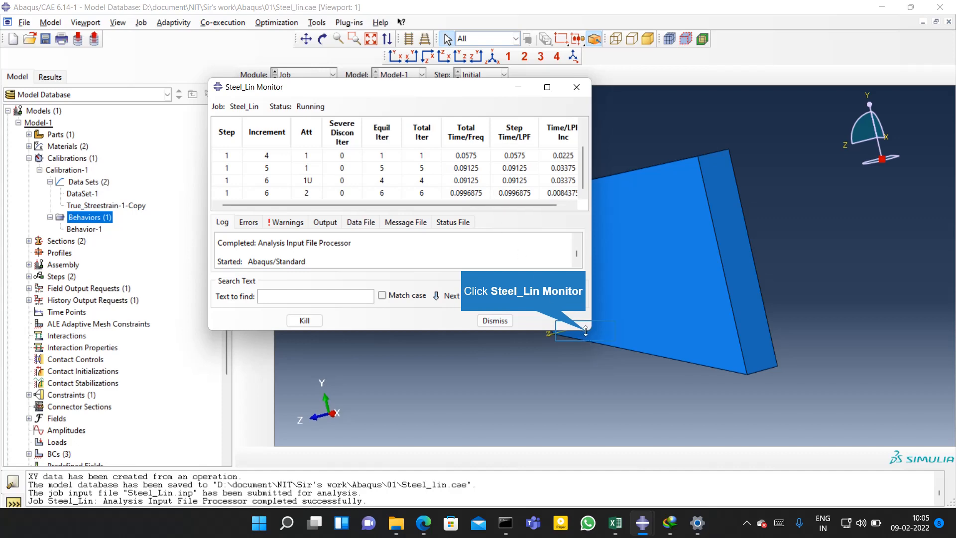
drag(586, 329, 635, 381)
drag(641, 390, 647, 397)
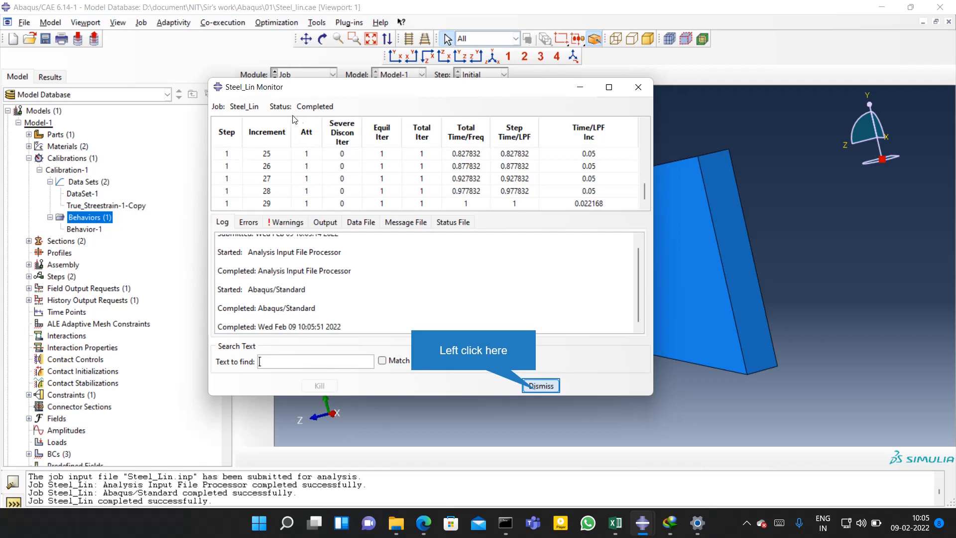
click(535, 390)
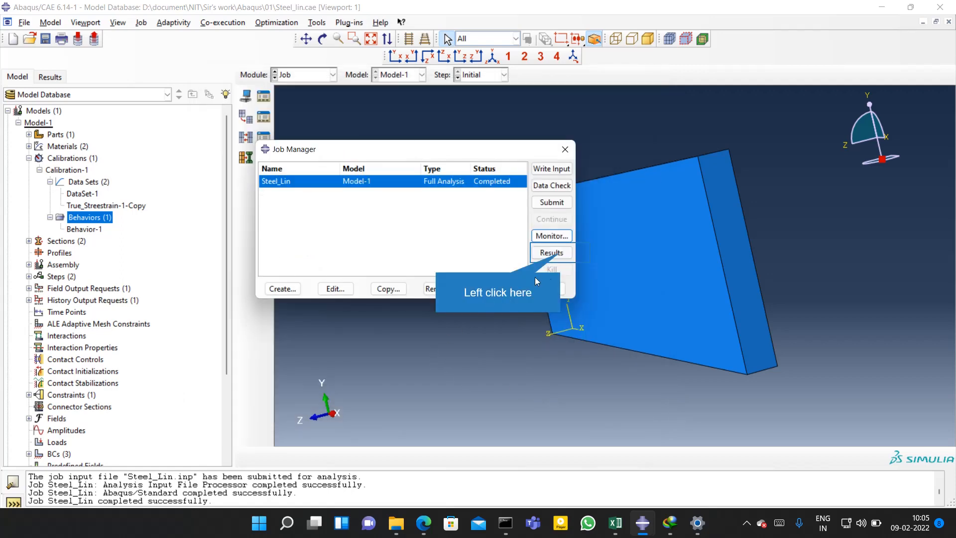